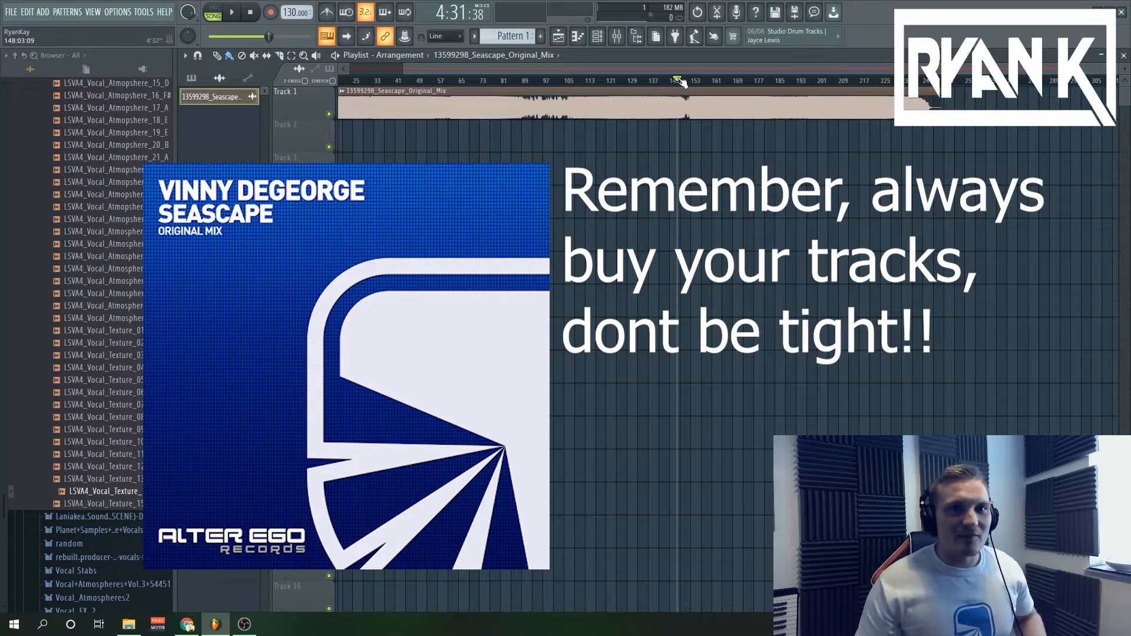
# Set a loop over bars 153 to about 158 of the Seascape track, audition it, and hide the browser.
pyautogui.click(691, 81)
pyautogui.moveTo(1114, 69); pyautogui.dragTo(878, 72)
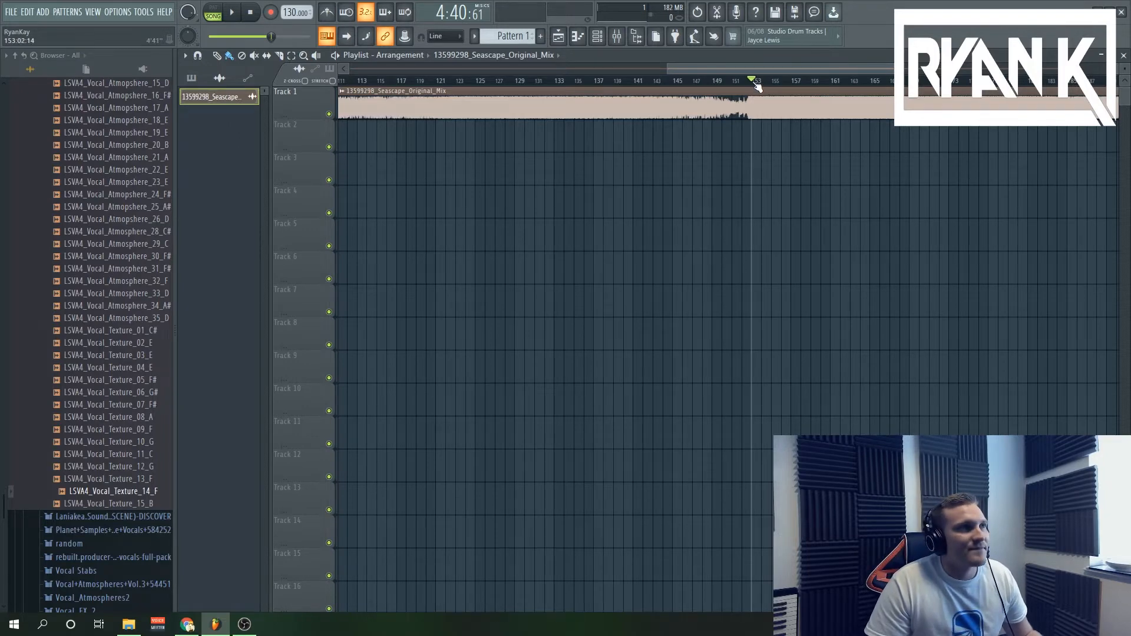
pyautogui.moveTo(751, 84); pyautogui.dragTo(784, 88)
pyautogui.press('space')
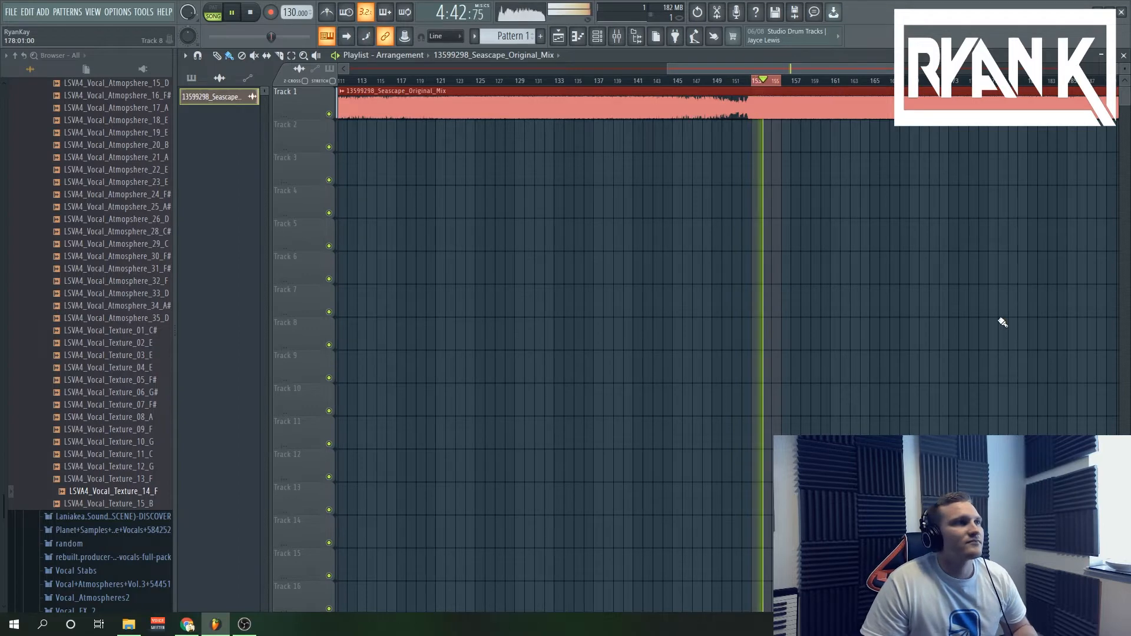
pyautogui.click(635, 40)
pyautogui.press('space')
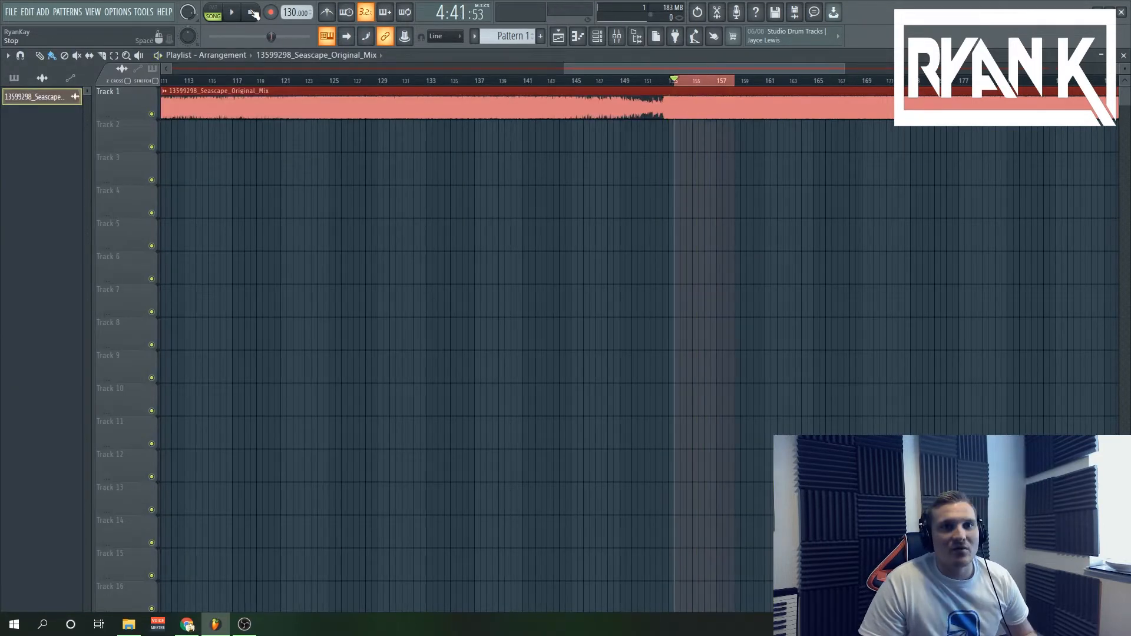
# Show the master's FabFilter Pro-Q 3, lower the high cut to about 23,800 Hz and keep the low cut near the bottom of the spectrum.
pyautogui.click(616, 37)
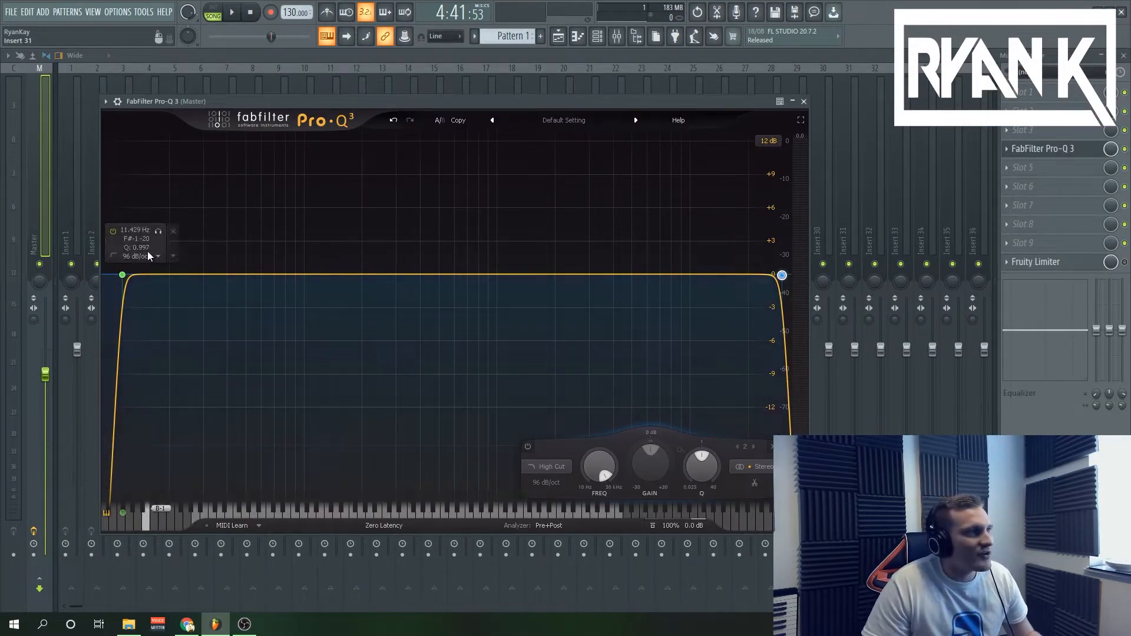
pyautogui.click(126, 272)
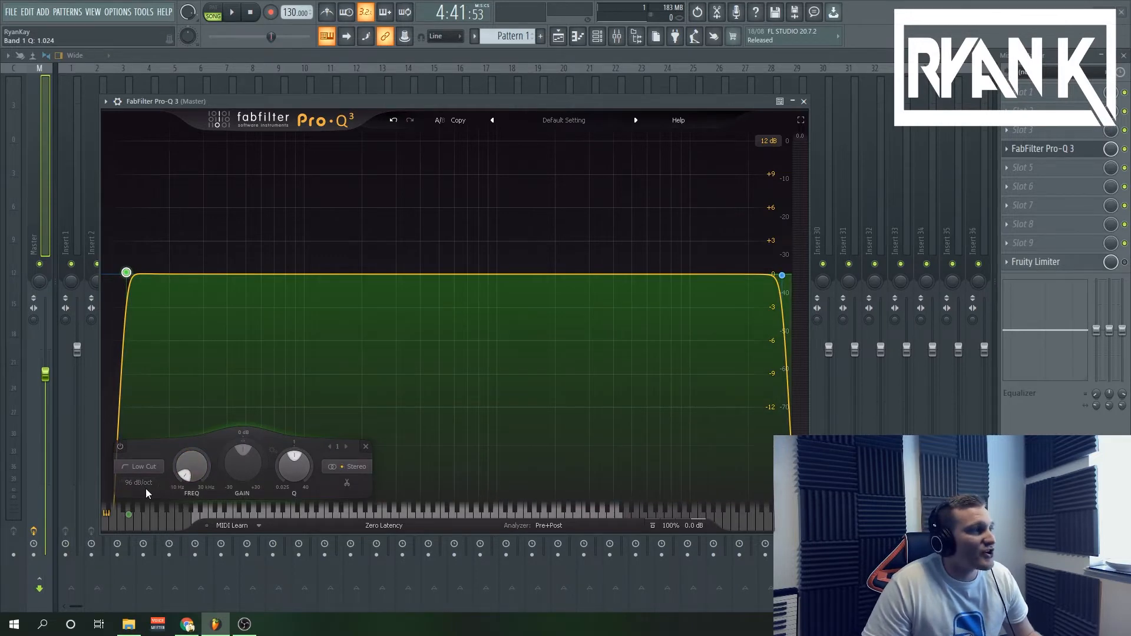
pyautogui.moveTo(126, 273)
pyautogui.mouseDown()
pyautogui.moveTo(131, 287)
pyautogui.moveTo(120, 274)
pyautogui.mouseUp()
pyautogui.moveTo(781, 275)
pyautogui.mouseDown()
pyautogui.moveTo(753, 271)
pyautogui.moveTo(764, 275)
pyautogui.mouseUp()
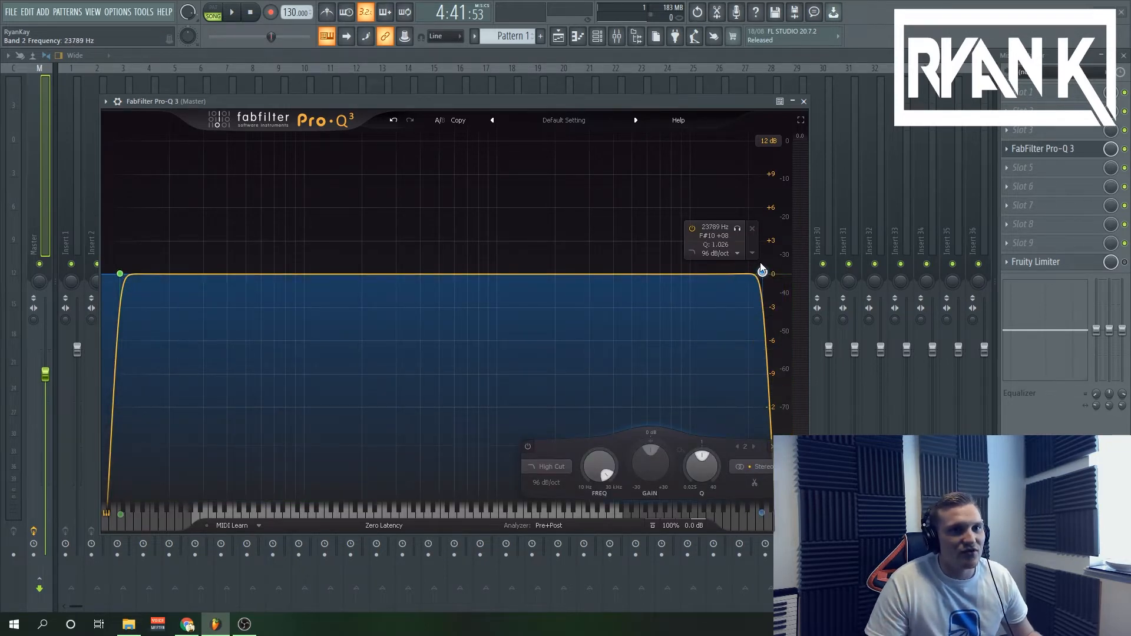
pyautogui.moveTo(120, 274); pyautogui.dragTo(110, 275)
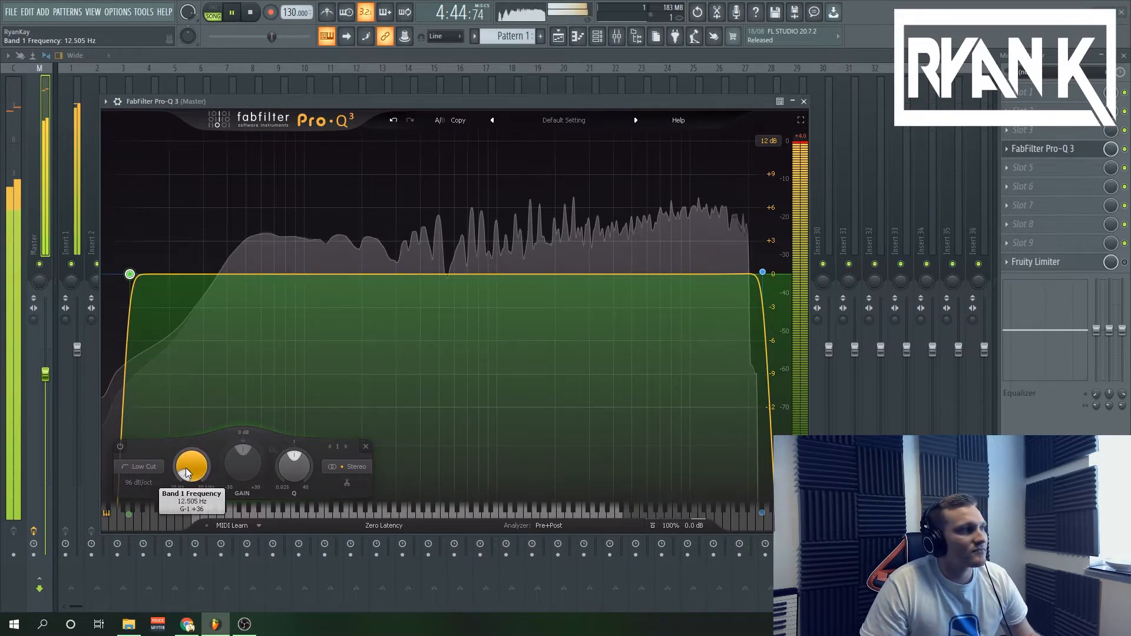
# Sweep the low-cut frequency gradually up to about 212 Hz while the loop plays, and stop playback.
pyautogui.scroll(6, 186, 468)
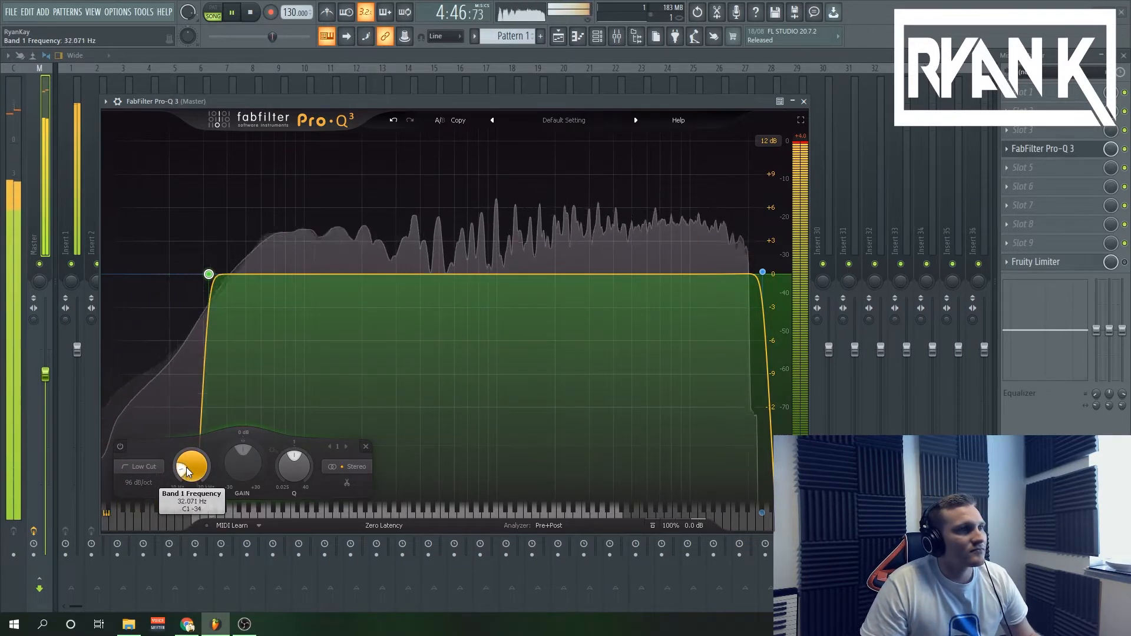
pyautogui.scroll(2, 186, 467)
pyautogui.scroll(4, 186, 468)
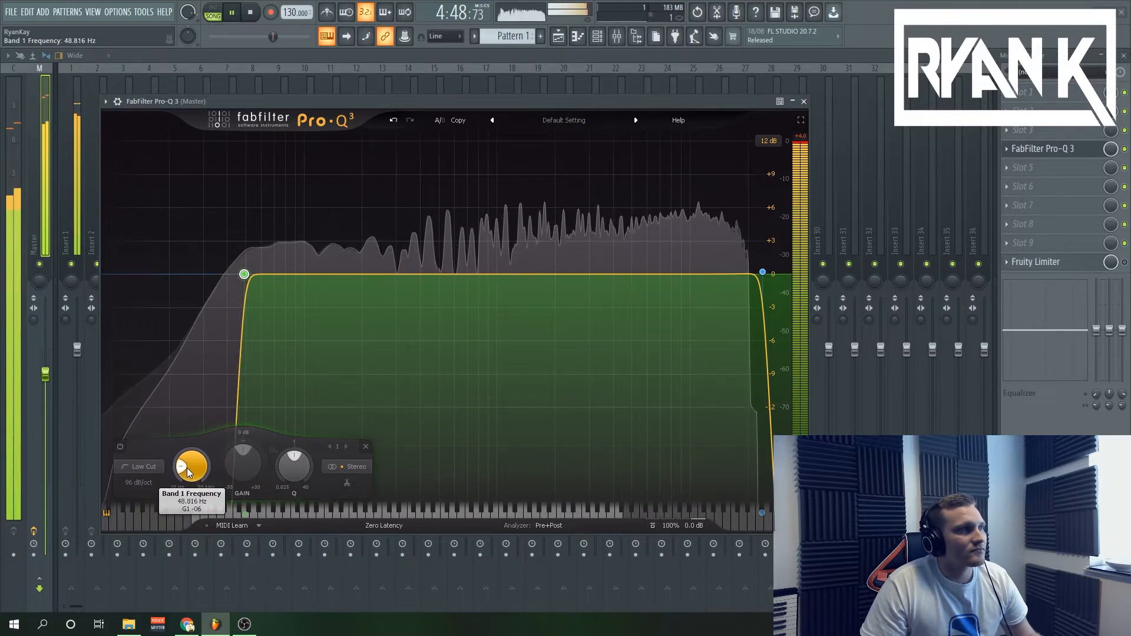
pyautogui.scroll(1, 186, 468)
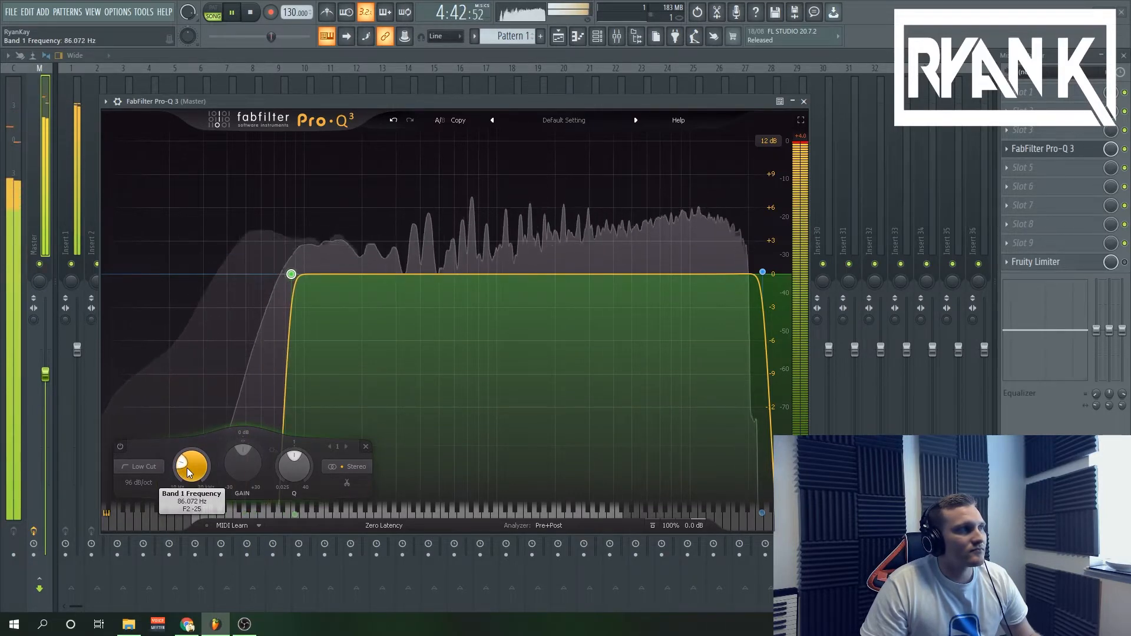
pyautogui.scroll(1, 186, 468)
pyautogui.scroll(3, 186, 468)
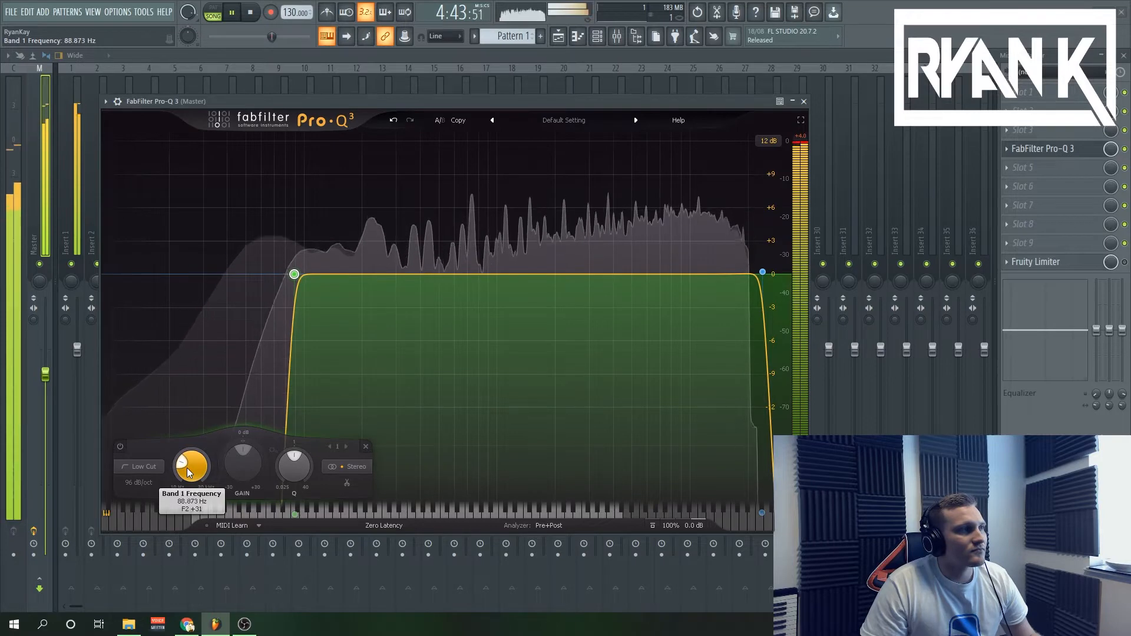
pyautogui.scroll(2, 186, 468)
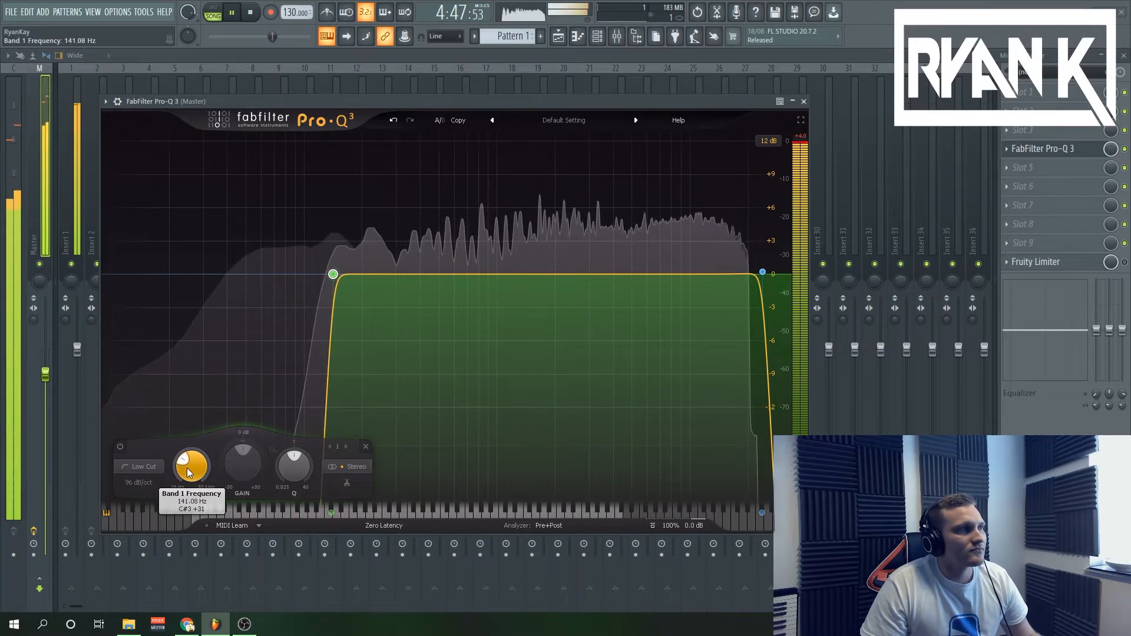
pyautogui.scroll(1, 187, 471)
pyautogui.scroll(2, 186, 468)
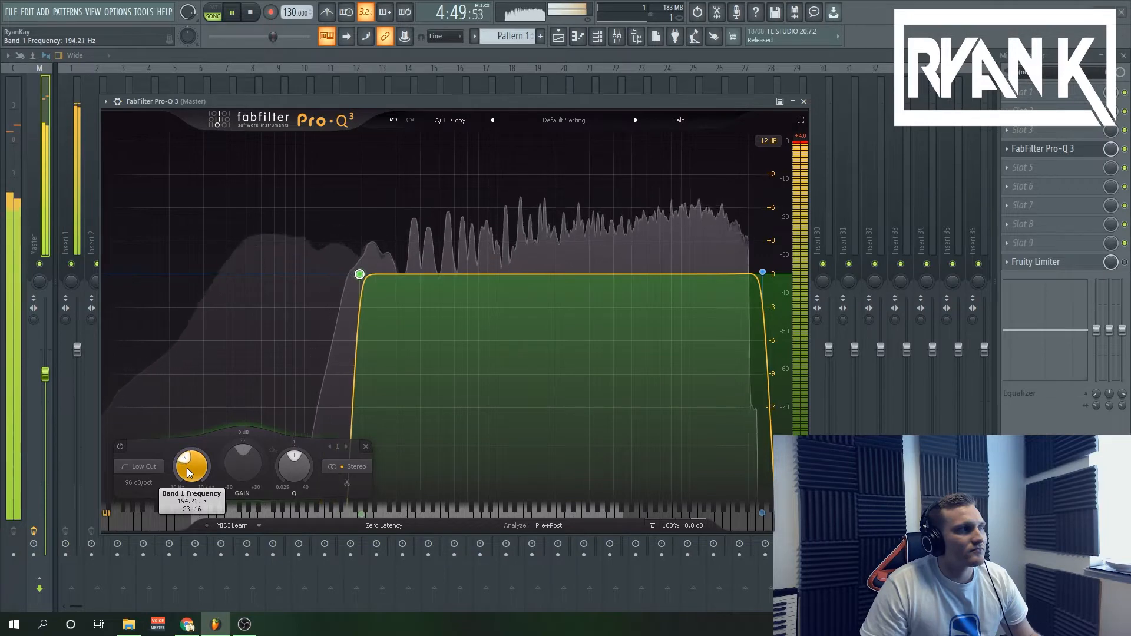
pyautogui.scroll(1, 187, 468)
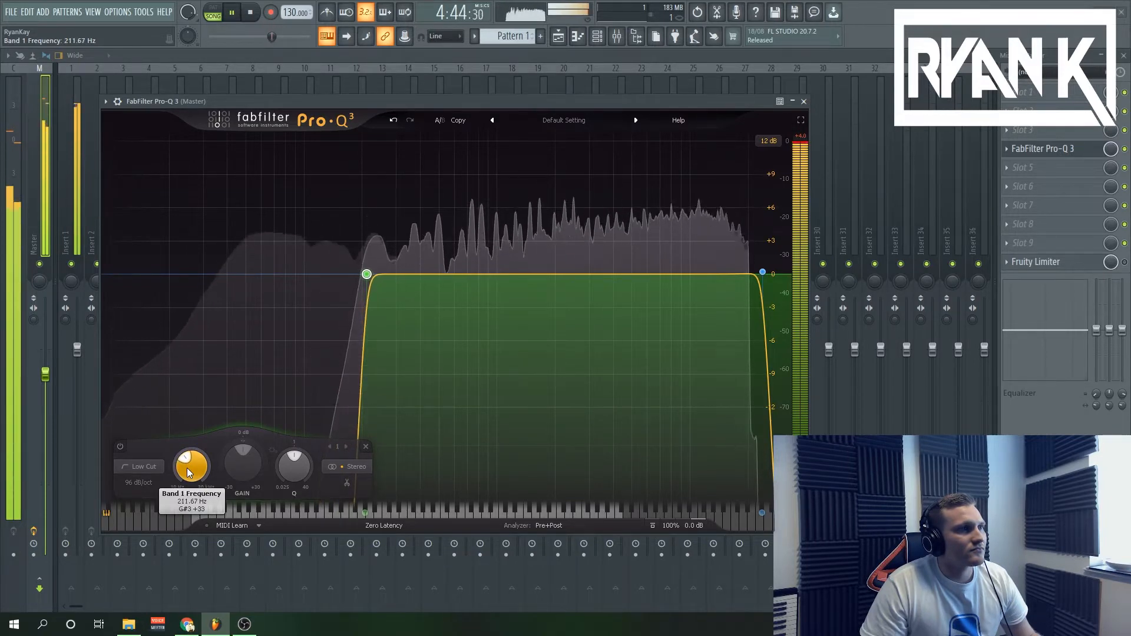
pyautogui.click(249, 12)
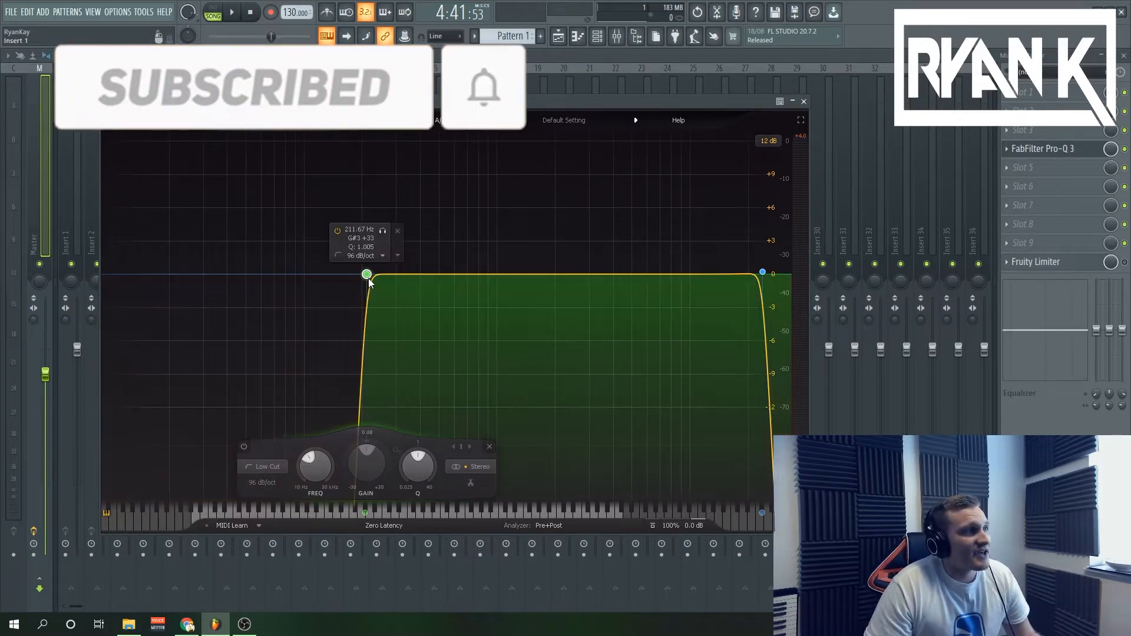
# Return the low cut to about 14 Hz and add a bell cut of about -4.9 dB at 139 Hz with a Q of about 6.4.
pyautogui.moveTo(369, 278); pyautogui.dragTo(367, 282)
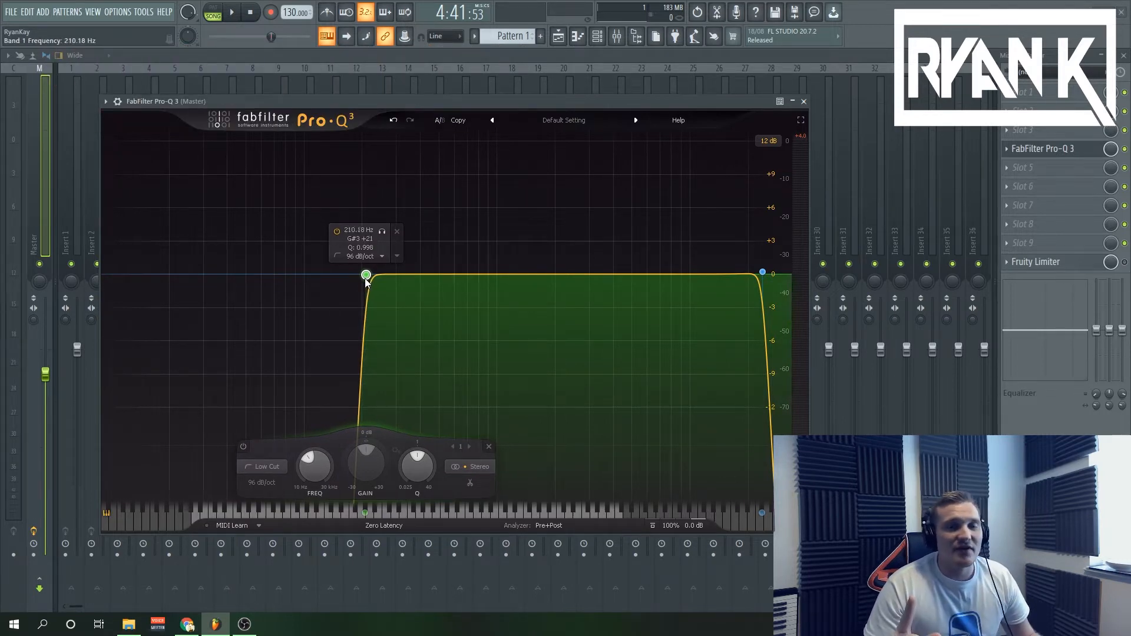
pyautogui.moveTo(369, 279); pyautogui.dragTo(142, 283)
pyautogui.moveTo(330, 276); pyautogui.dragTo(306, 260)
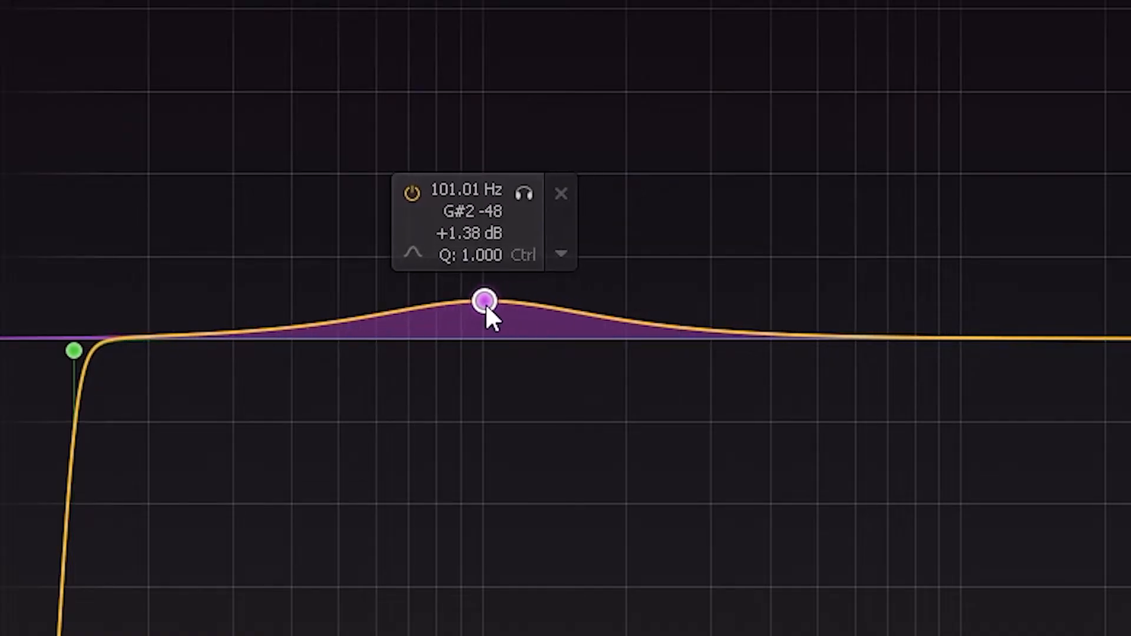
pyautogui.moveTo(485, 303); pyautogui.dragTo(541, 339)
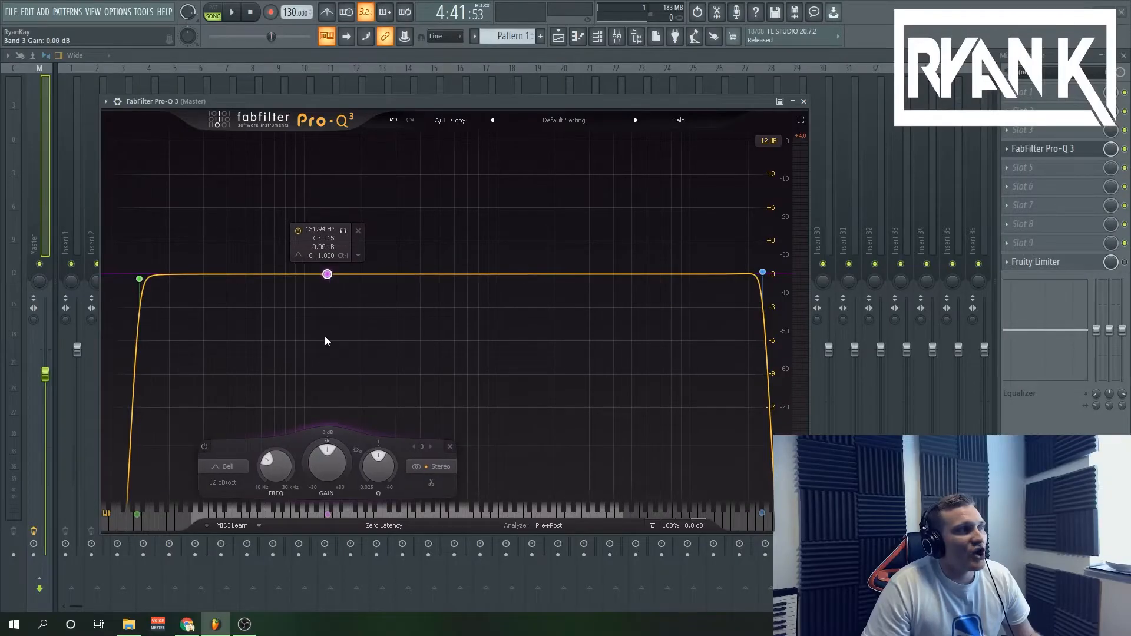
pyautogui.moveTo(378, 465); pyautogui.dragTo(371, 434)
pyautogui.moveTo(328, 274); pyautogui.dragTo(331, 329)
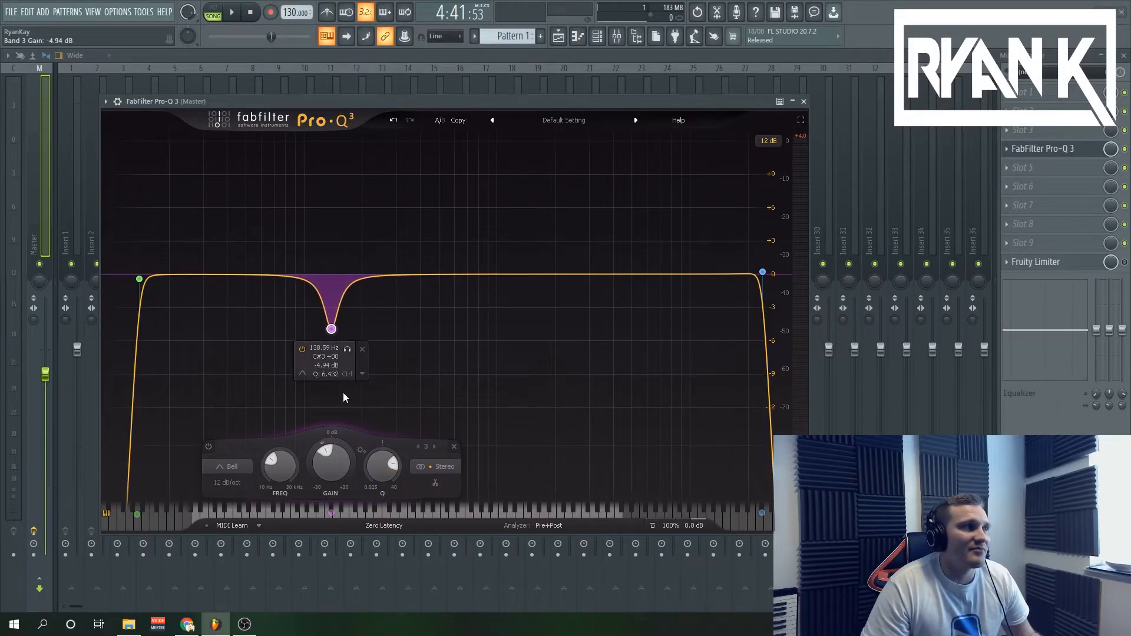
# Widen the bell band to a Q of about 2.07 and reduce its cut to about -0.2 dB at roughly 141 Hz.
pyautogui.moveTo(371, 443); pyautogui.dragTo(364, 455)
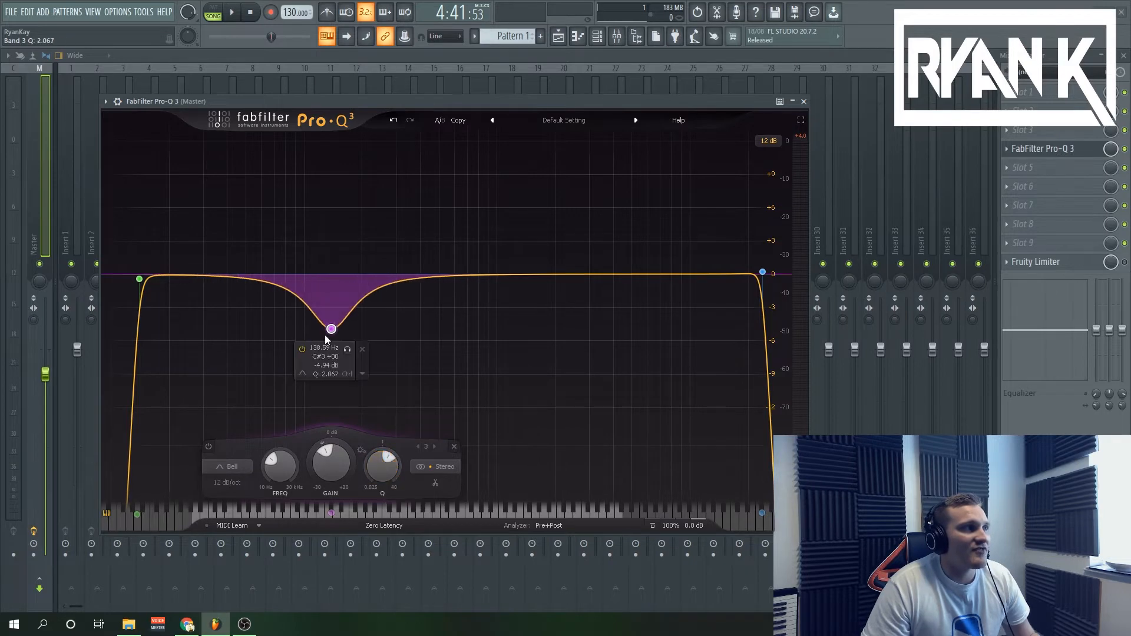
pyautogui.moveTo(331, 329)
pyautogui.mouseDown()
pyautogui.moveTo(432, 316)
pyautogui.moveTo(336, 318)
pyautogui.moveTo(336, 309)
pyautogui.mouseUp()
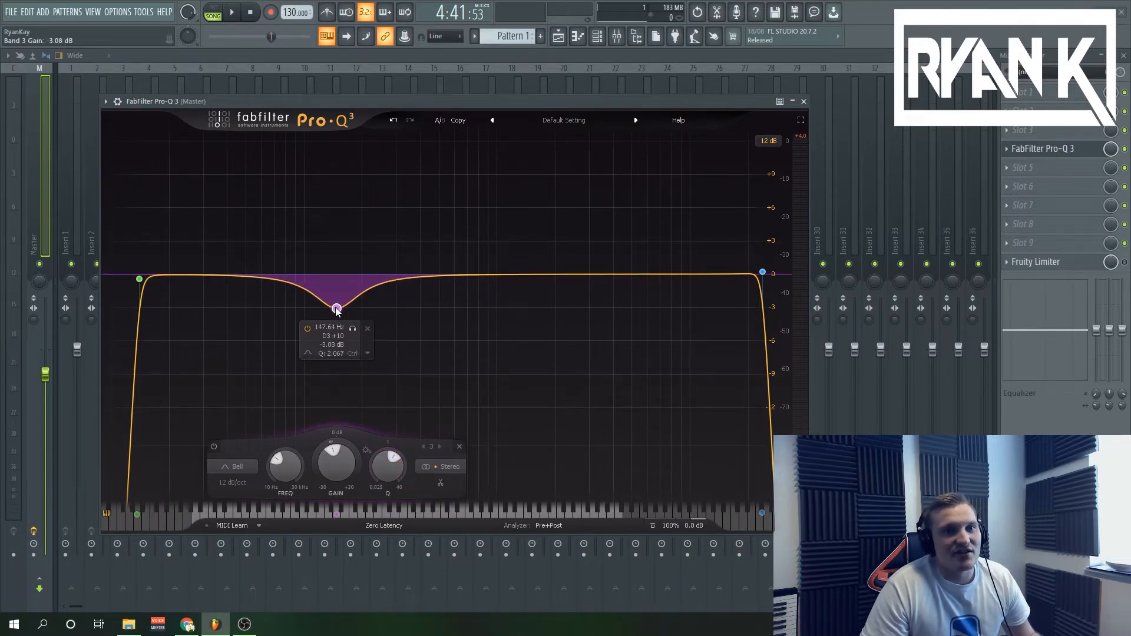
pyautogui.moveTo(337, 309); pyautogui.dragTo(333, 278)
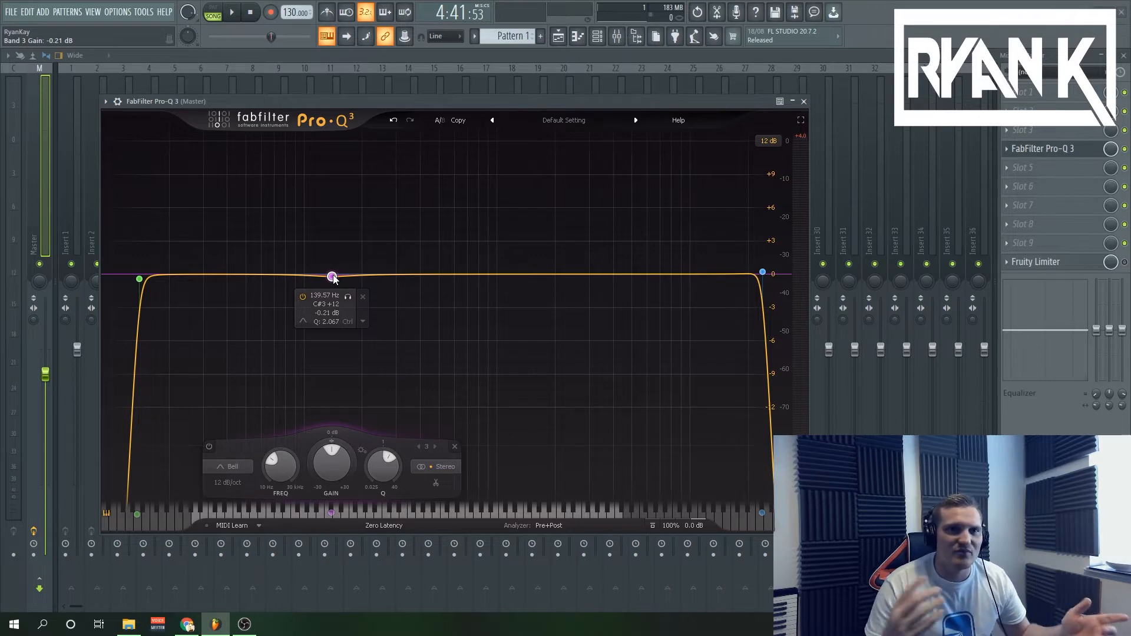
pyautogui.moveTo(333, 275); pyautogui.dragTo(334, 275)
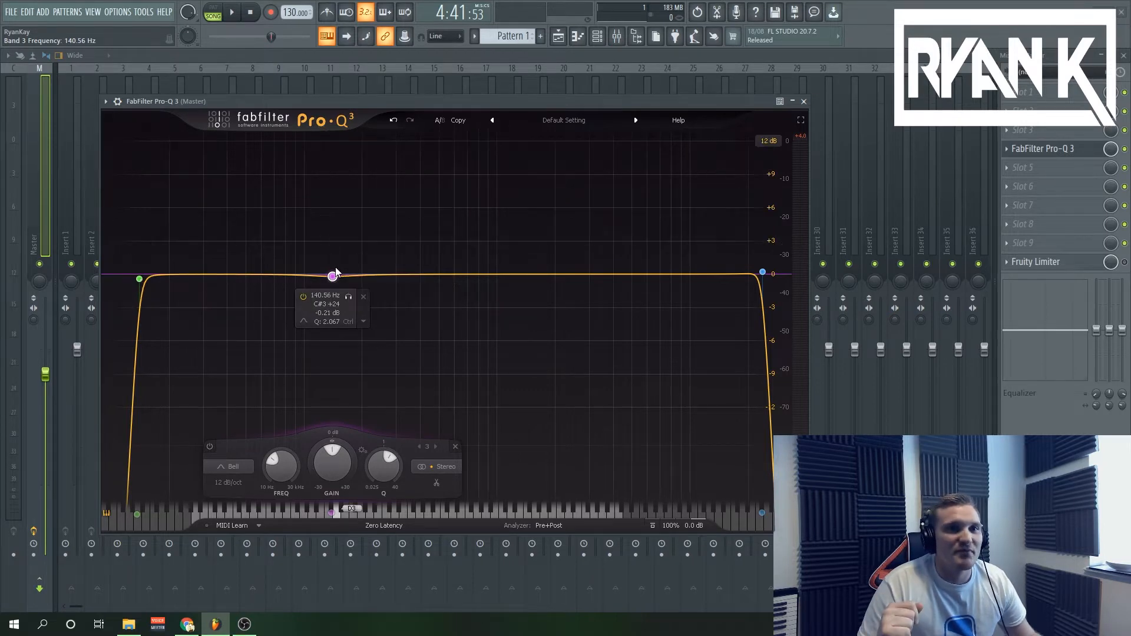
# Start playing the loop and delete the bell band from the EQ.
pyautogui.press('space')
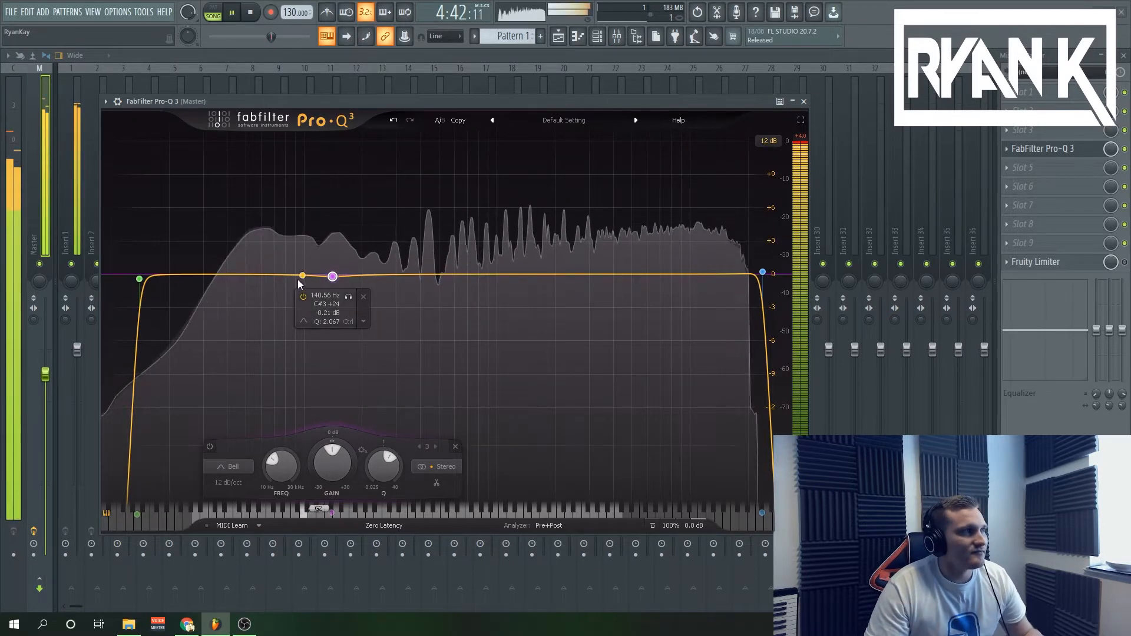
pyautogui.rightClick(332, 276)
pyautogui.click(361, 383)
# Sweep the low-cut frequency from the bottom up to about 96 Hz while listening, and stop playback.
pyautogui.click(139, 279)
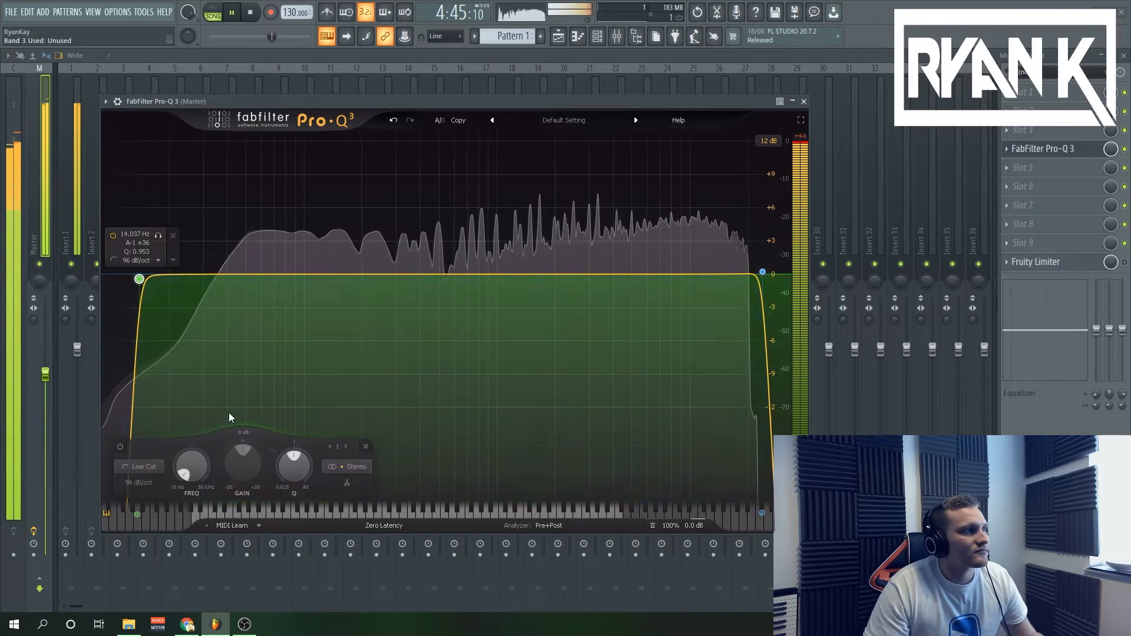
pyautogui.moveTo(188, 465); pyautogui.dragTo(208, 441)
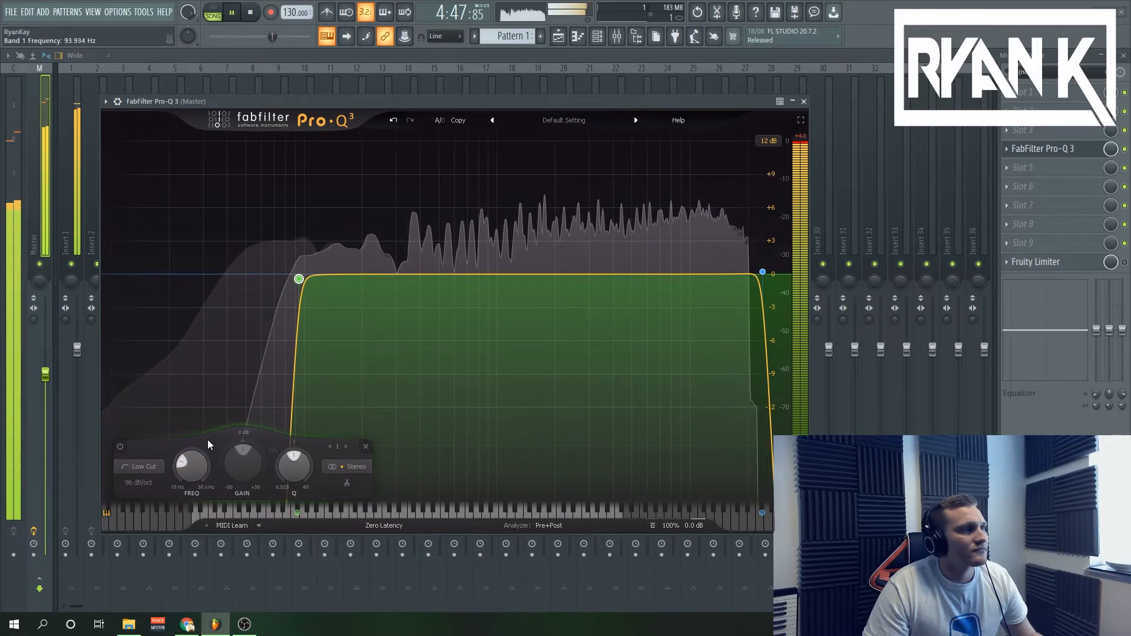
pyautogui.moveTo(193, 462)
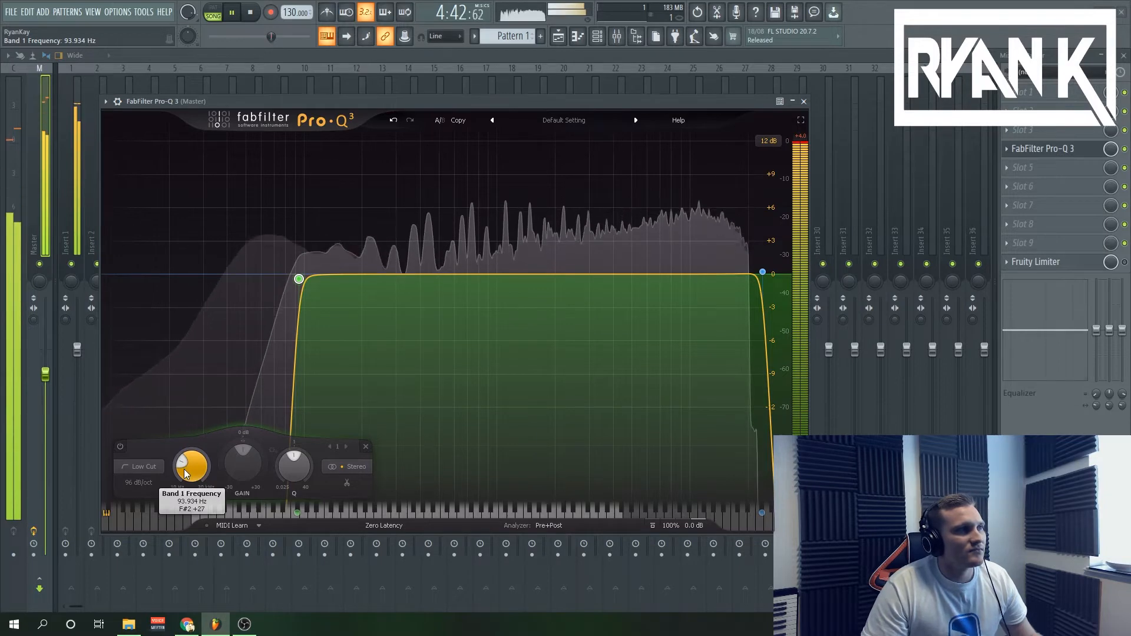
pyautogui.moveTo(184, 471)
pyautogui.mouseDown()
pyautogui.moveTo(196, 455)
pyautogui.moveTo(189, 462)
pyautogui.mouseUp()
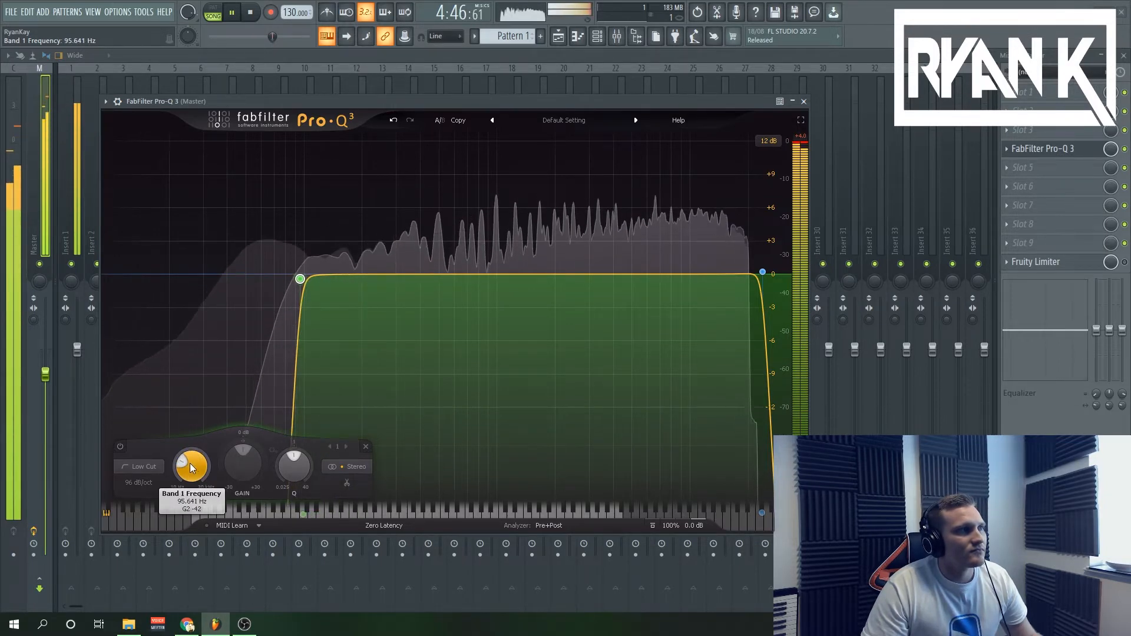
pyautogui.click(254, 17)
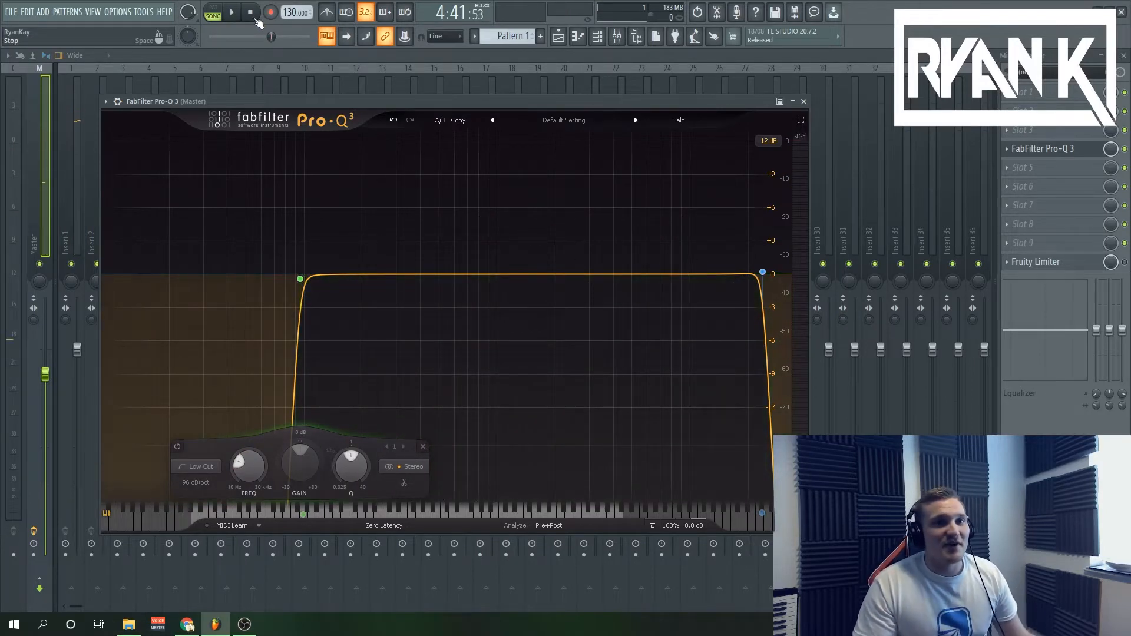
# Add a nearly flat bell band around 130 Hz and bring the low cut back down to the bottom of the spectrum.
pyautogui.moveTo(340, 274); pyautogui.dragTo(327, 272)
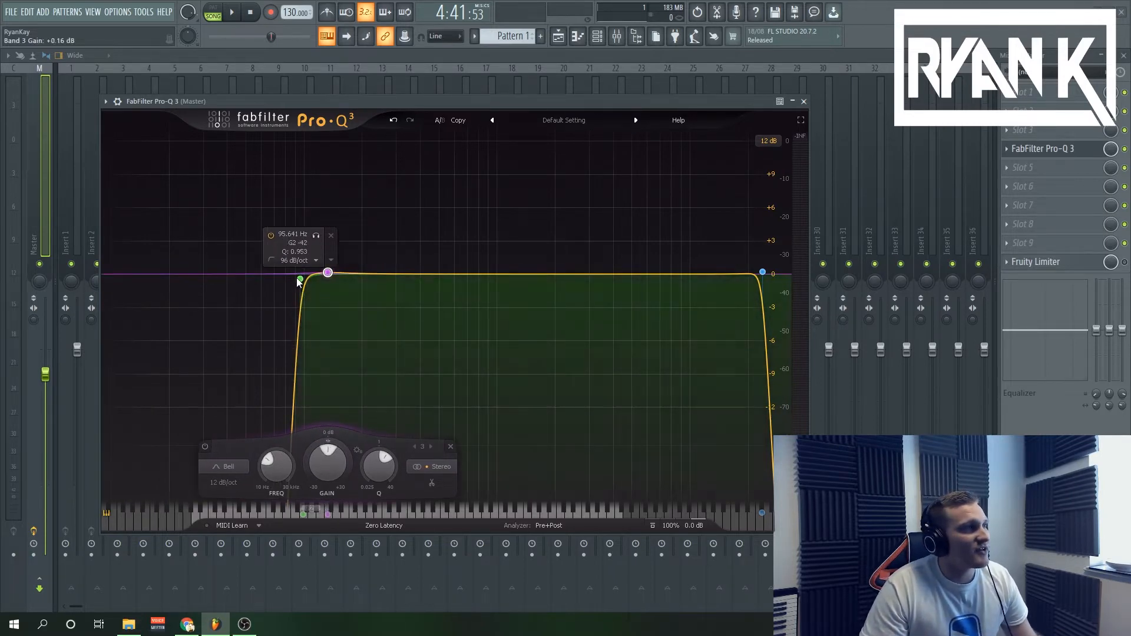
pyautogui.moveTo(300, 279); pyautogui.dragTo(137, 258)
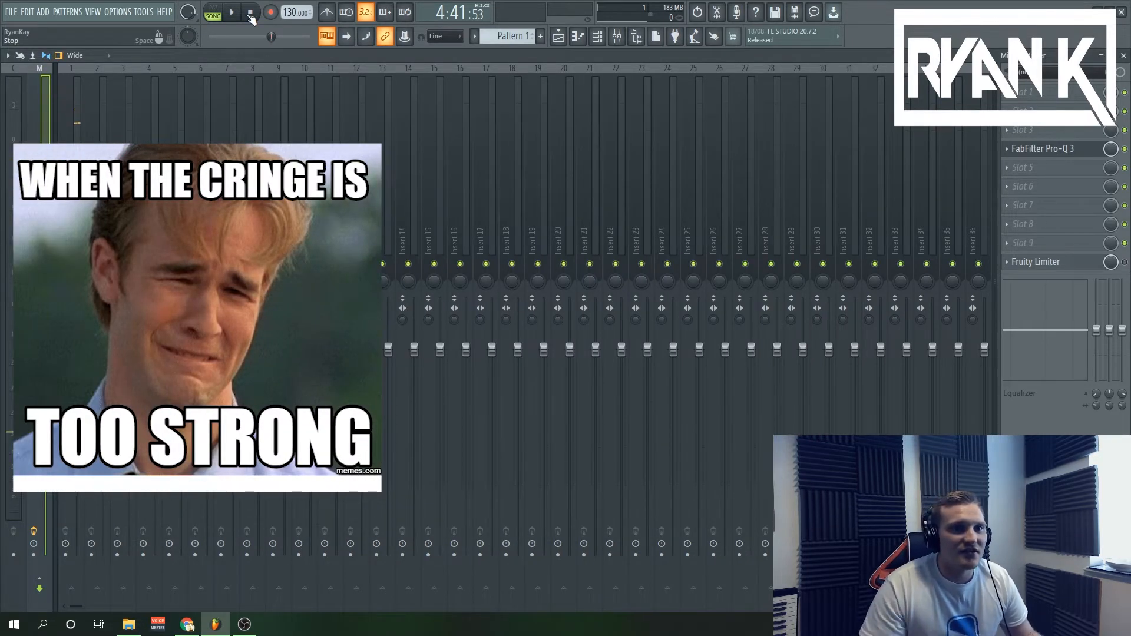
pyautogui.press('F5')
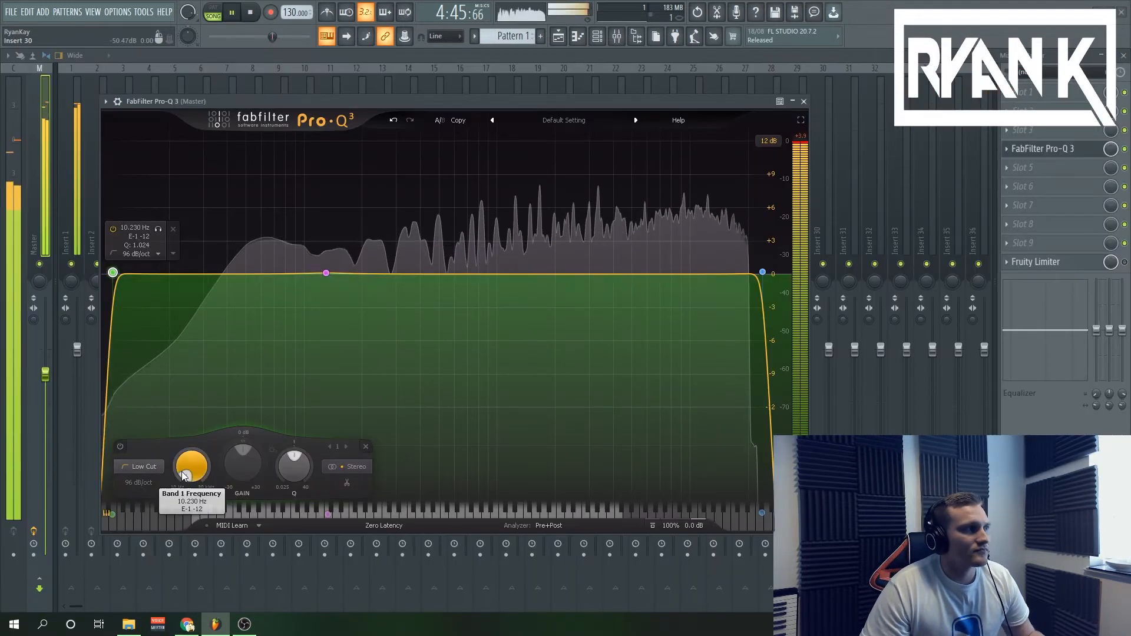
# Sweep the low cut up through 179 and 262 Hz to slightly above 570 Hz while the loop plays.
pyautogui.moveTo(184, 475); pyautogui.dragTo(200, 413)
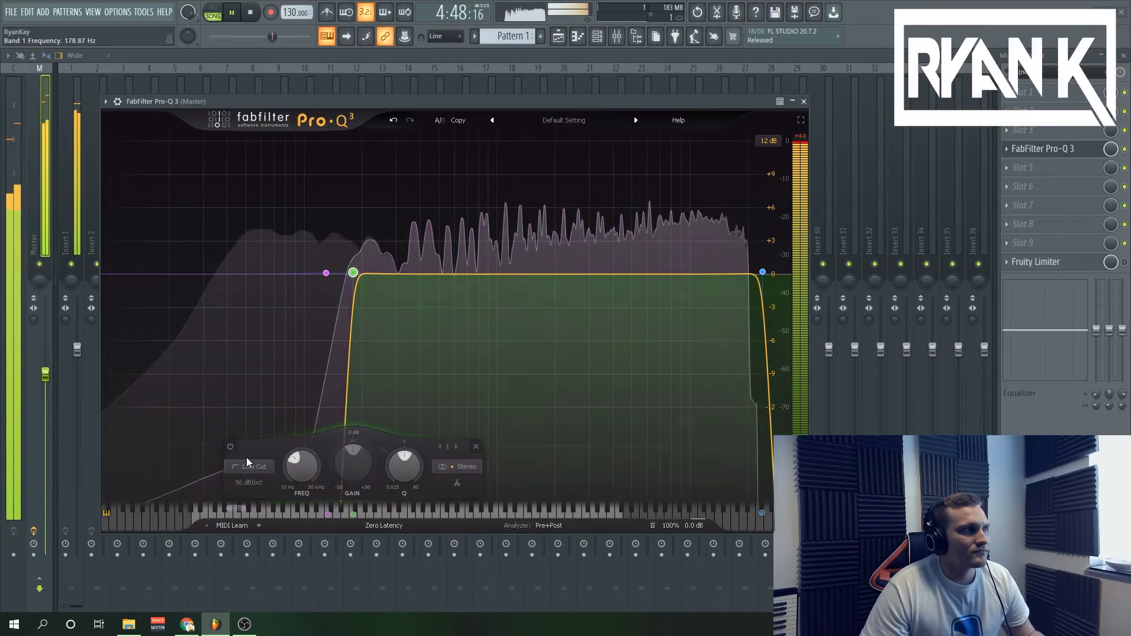
pyautogui.scroll(4, 300, 456)
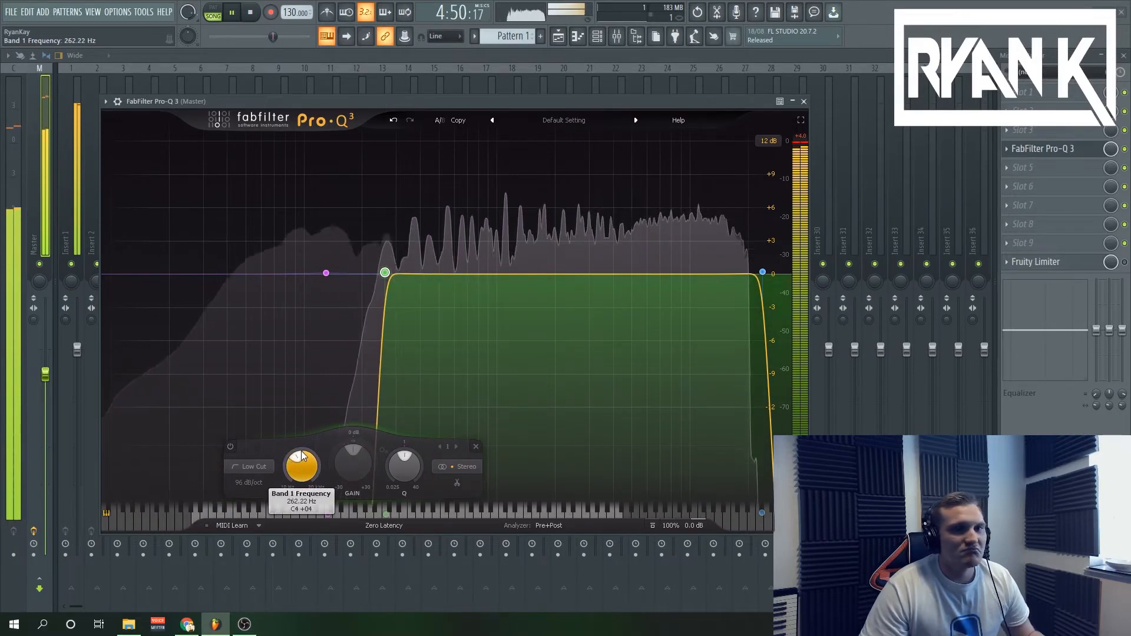
pyautogui.scroll(1, 299, 457)
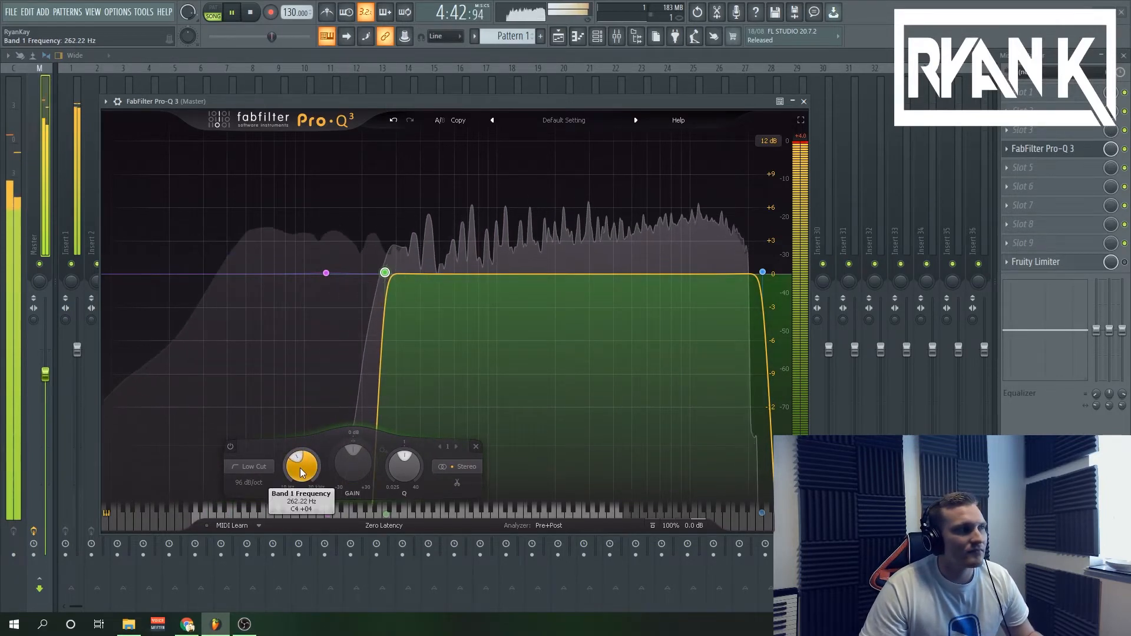
pyautogui.scroll(3, 309, 467)
pyautogui.moveTo(310, 467); pyautogui.dragTo(330, 440)
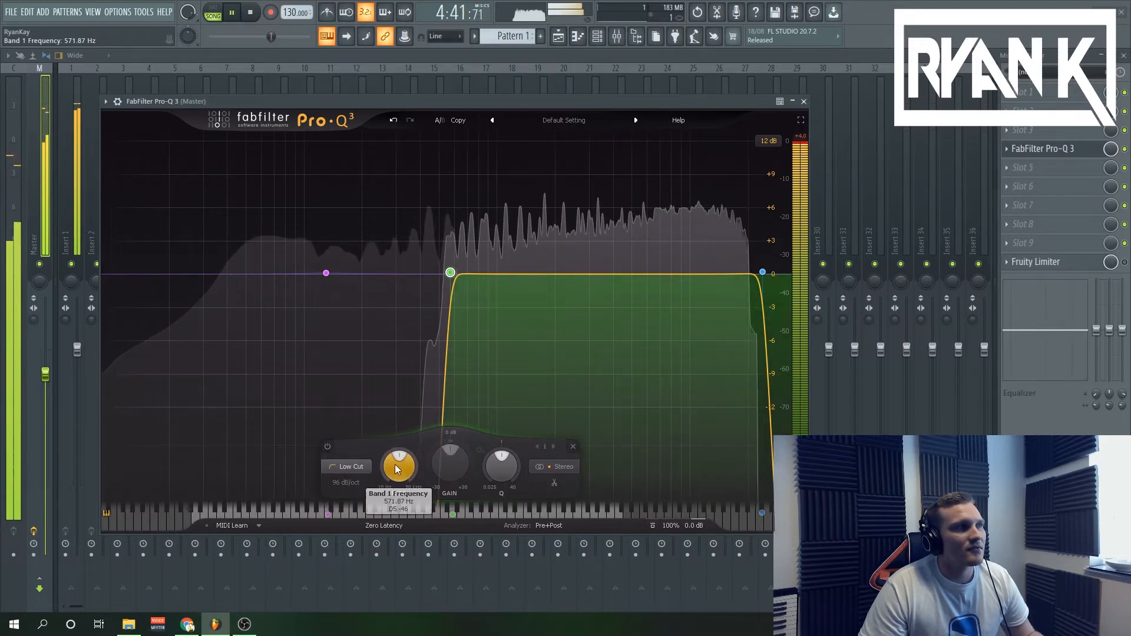
pyautogui.moveTo(394, 464)
pyautogui.mouseDown()
pyautogui.moveTo(384, 488)
pyautogui.moveTo(381, 465)
pyautogui.mouseUp()
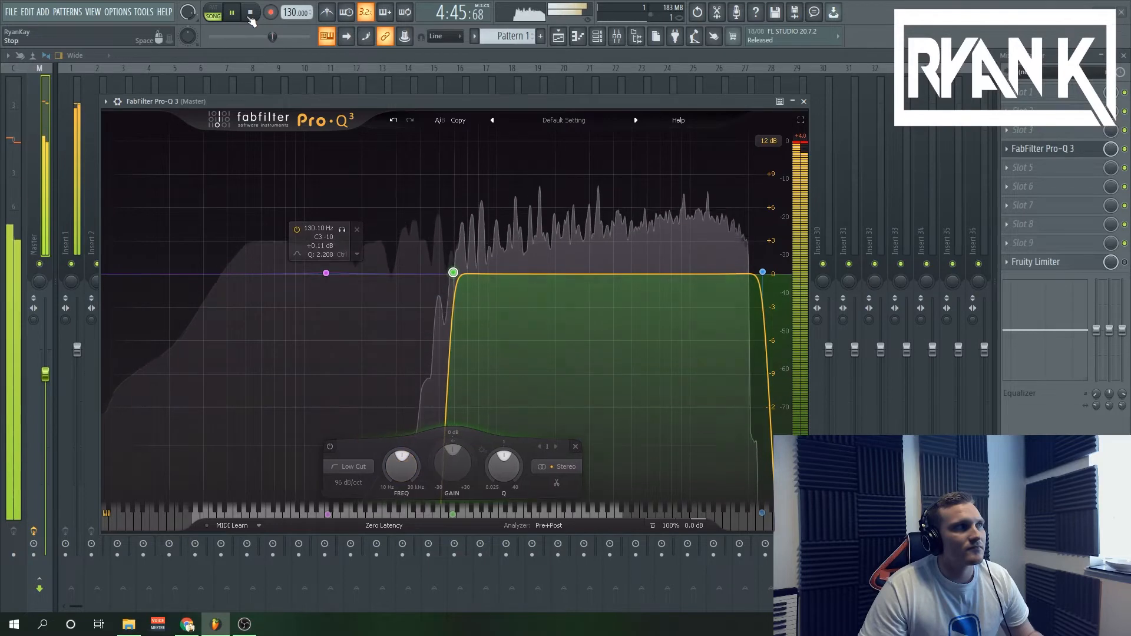
# Stop playback and lower the low cut to just below 309 Hz.
pyautogui.click(250, 12)
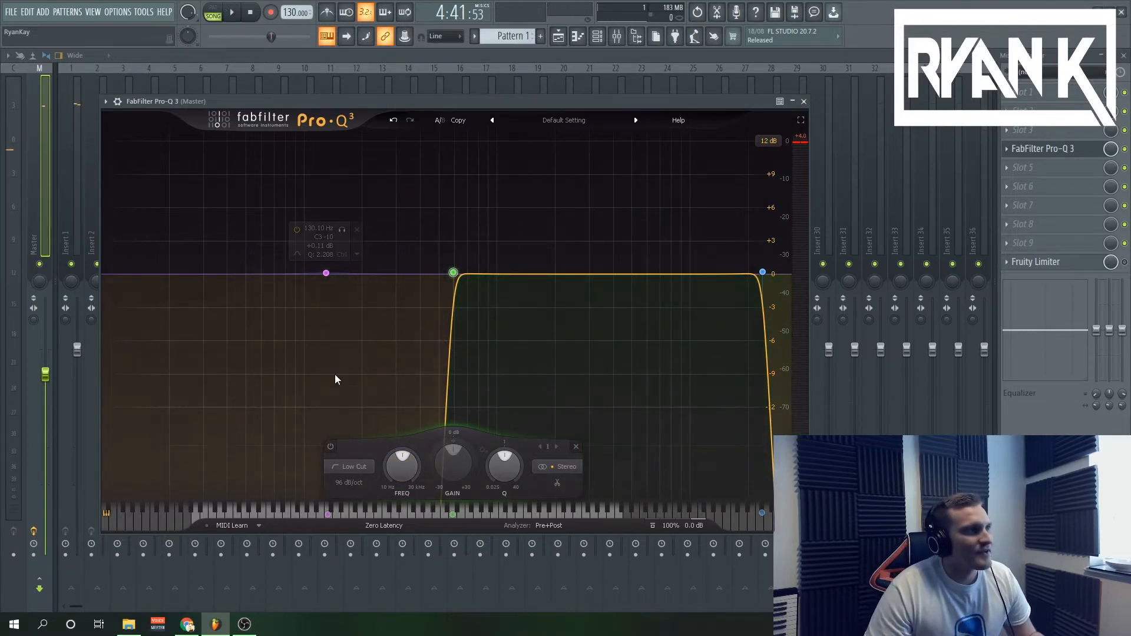
pyautogui.moveTo(453, 276); pyautogui.dragTo(400, 279)
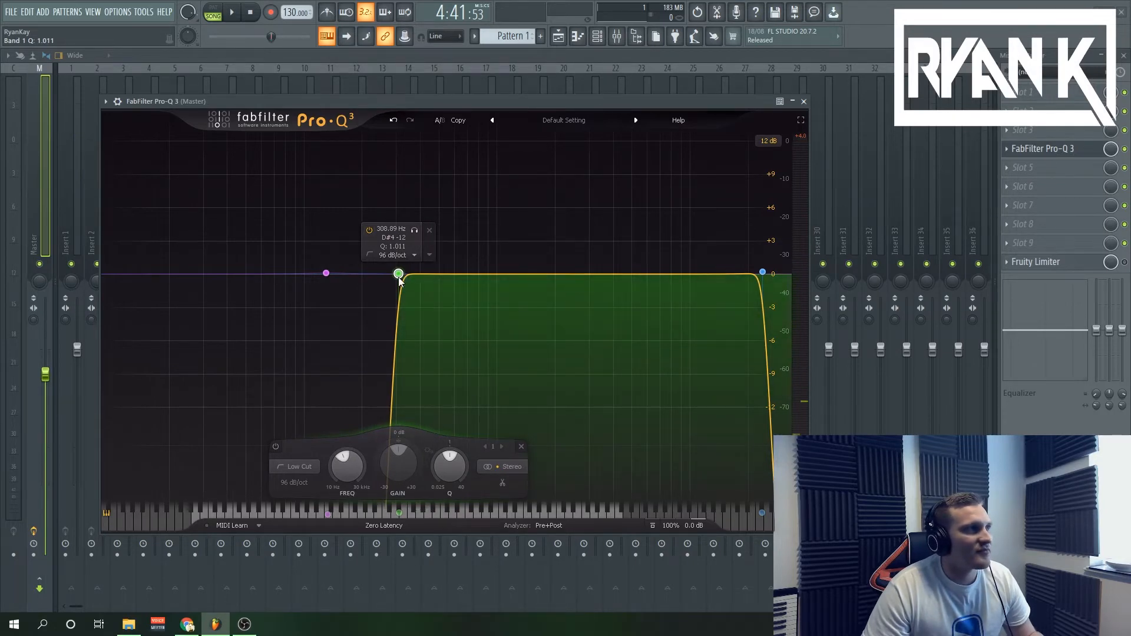
pyautogui.moveTo(400, 276)
pyautogui.mouseDown()
pyautogui.moveTo(436, 278)
pyautogui.moveTo(391, 281)
pyautogui.moveTo(440, 279)
pyautogui.moveTo(394, 279)
pyautogui.mouseUp()
# Audition the loop briefly, stop it, and raise the low cut from 198 Hz to about 360 Hz.
pyautogui.press('space')
pyautogui.click(249, 14)
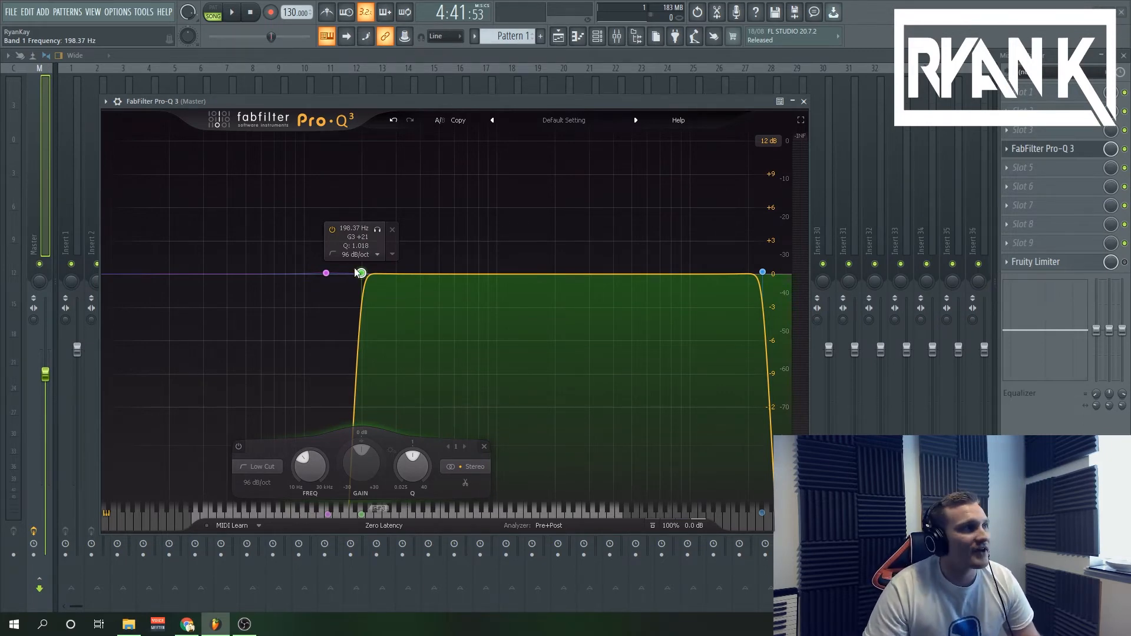
pyautogui.moveTo(361, 273); pyautogui.dragTo(408, 279)
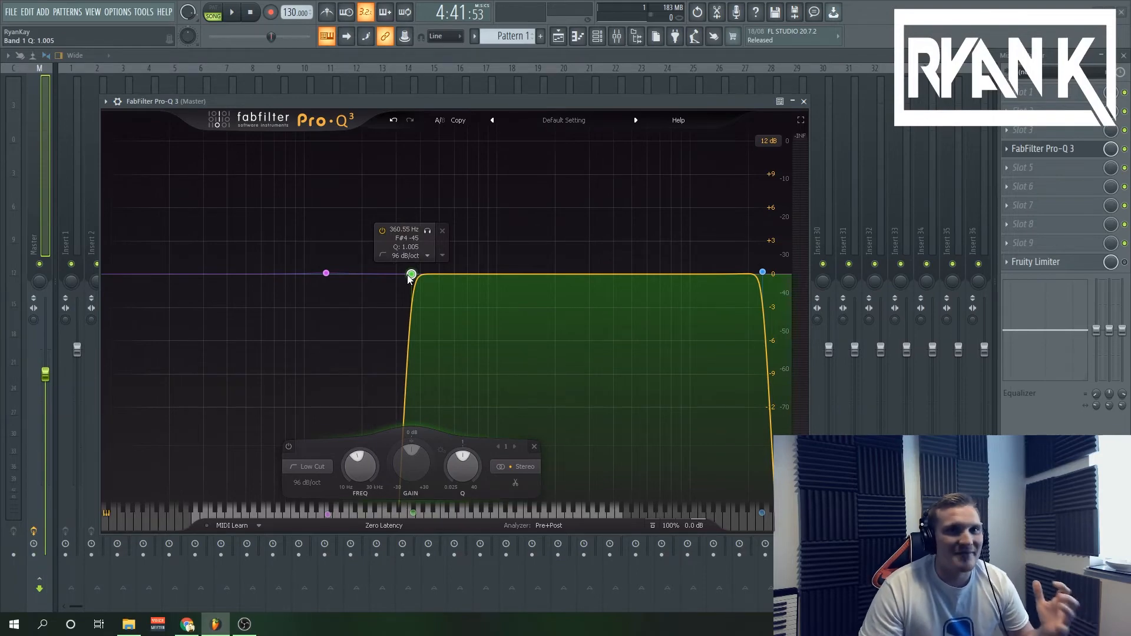
pyautogui.moveTo(408, 279)
pyautogui.mouseDown()
pyautogui.moveTo(427, 279)
pyautogui.moveTo(405, 279)
pyautogui.mouseUp()
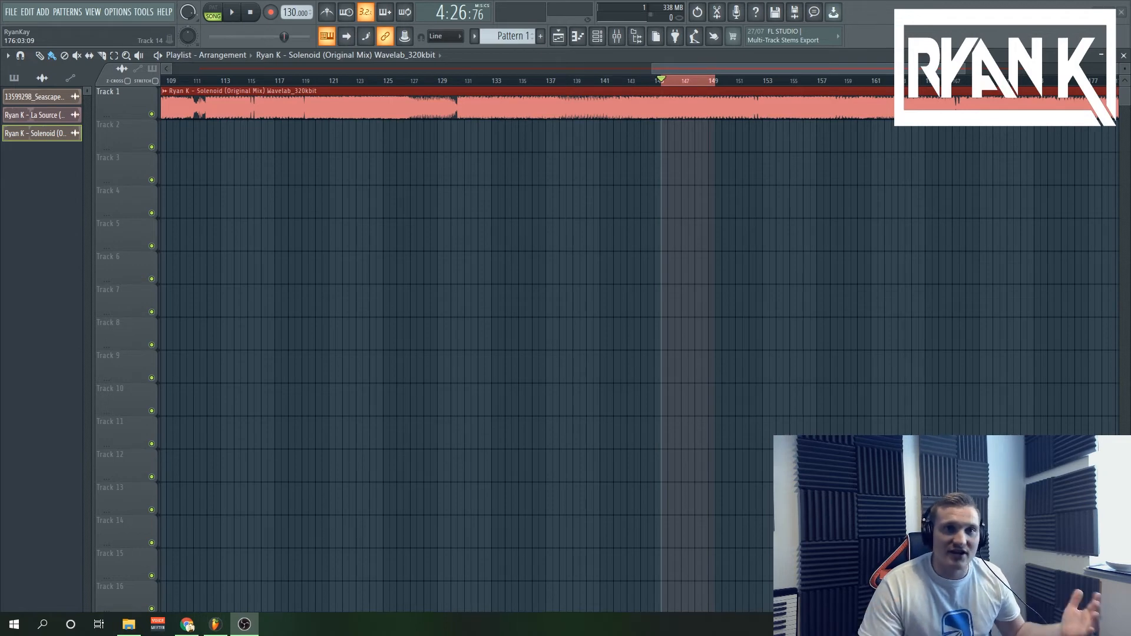
# Play the looped Solenoid section, open Pro-Q 3 on the master, and add a nearly flat bell band just above 25 Hz.
pyautogui.press('space')
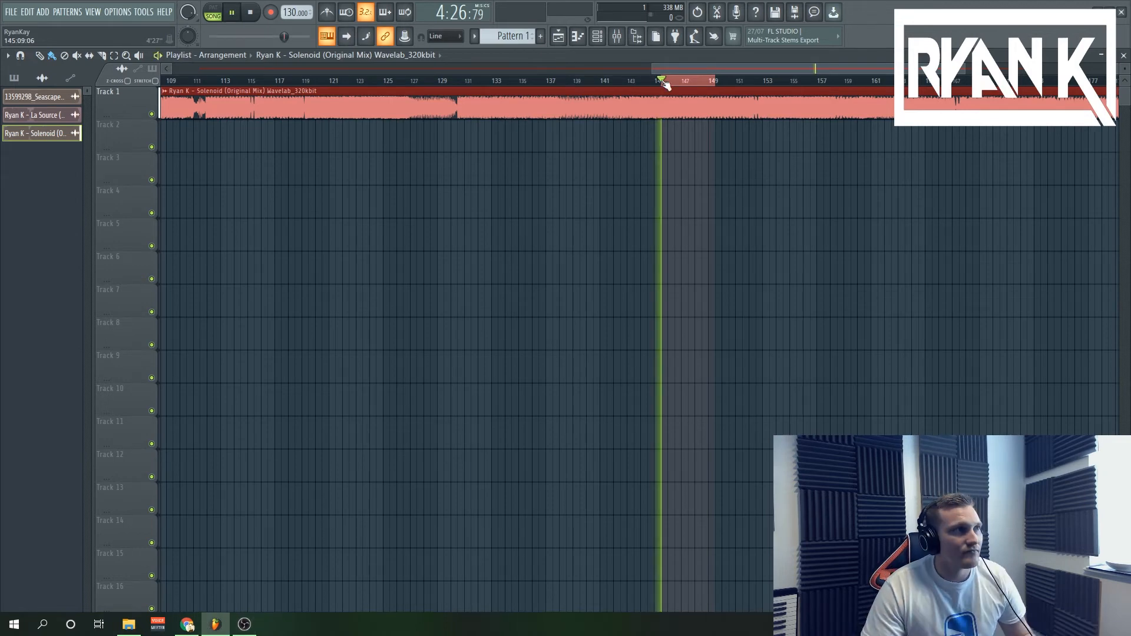
pyautogui.click(616, 36)
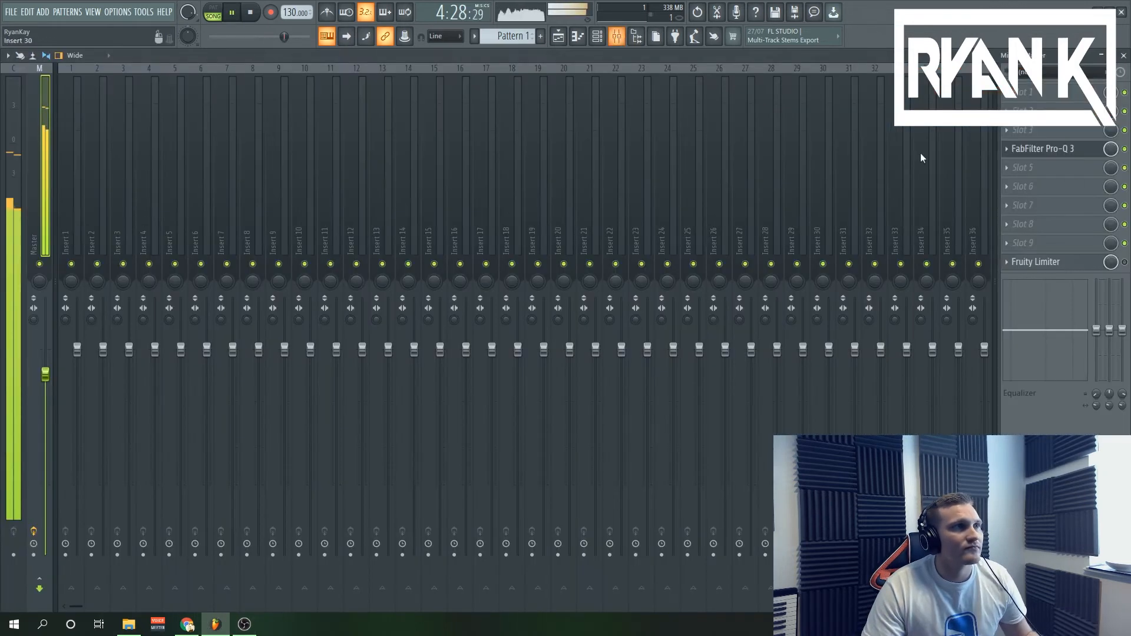
pyautogui.click(1054, 150)
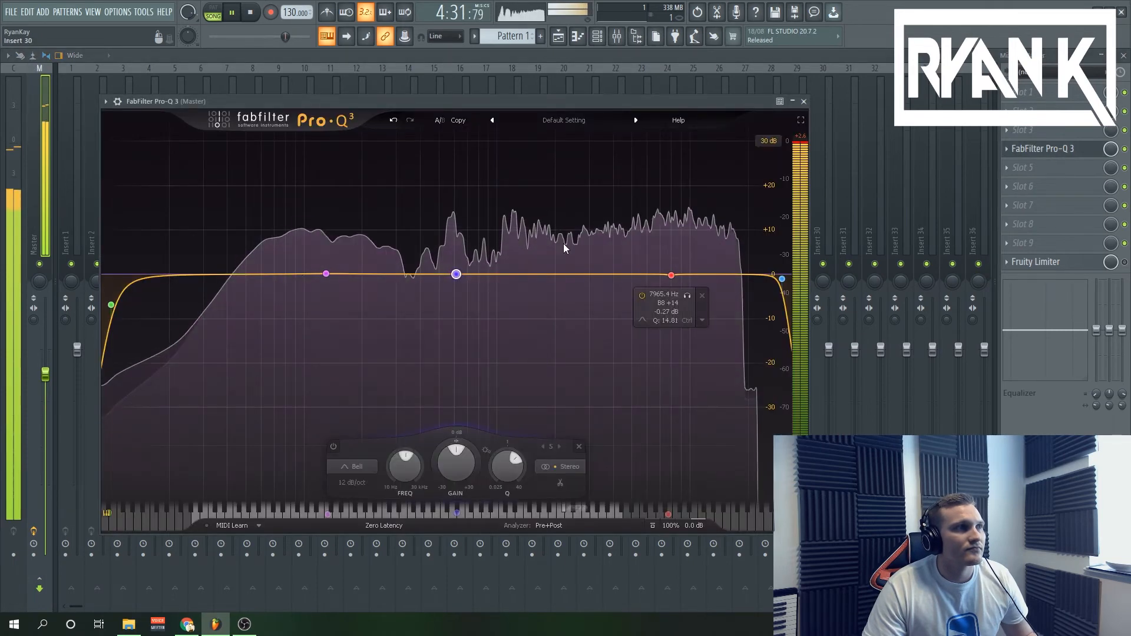
pyautogui.moveTo(190, 274)
pyautogui.mouseDown()
pyautogui.moveTo(193, 241)
pyautogui.moveTo(194, 274)
pyautogui.mouseUp()
# Sweep the low cut from about 11 Hz up through 256 and 591 Hz past 919 Hz, and return it to the bottom.
pyautogui.click(111, 304)
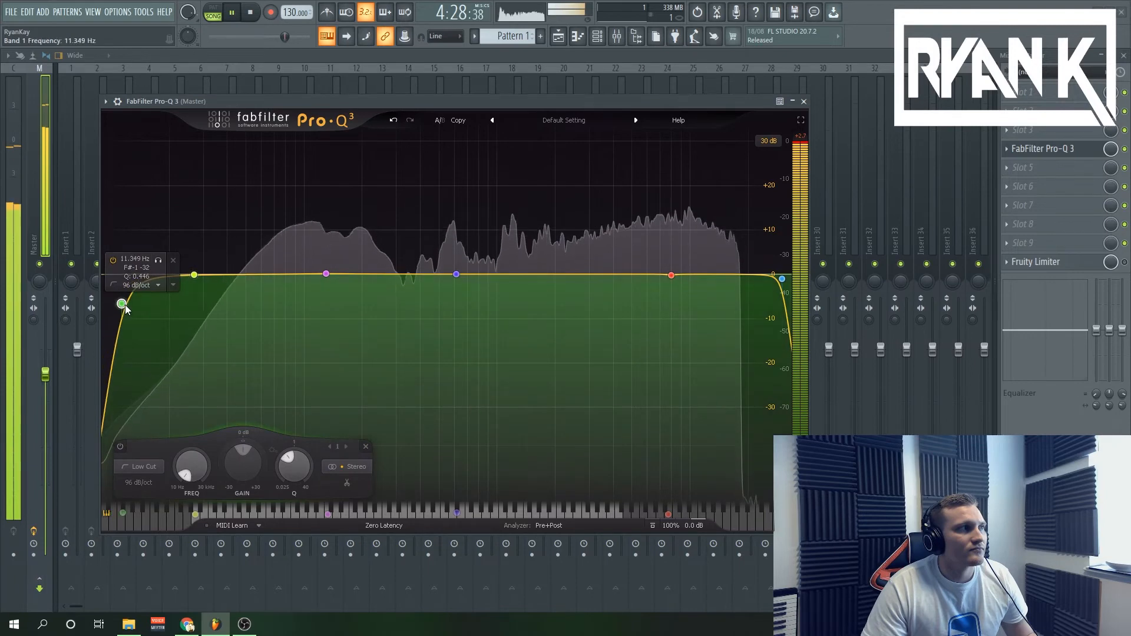
pyautogui.scroll(5, 188, 458)
pyautogui.scroll(-3, 188, 464)
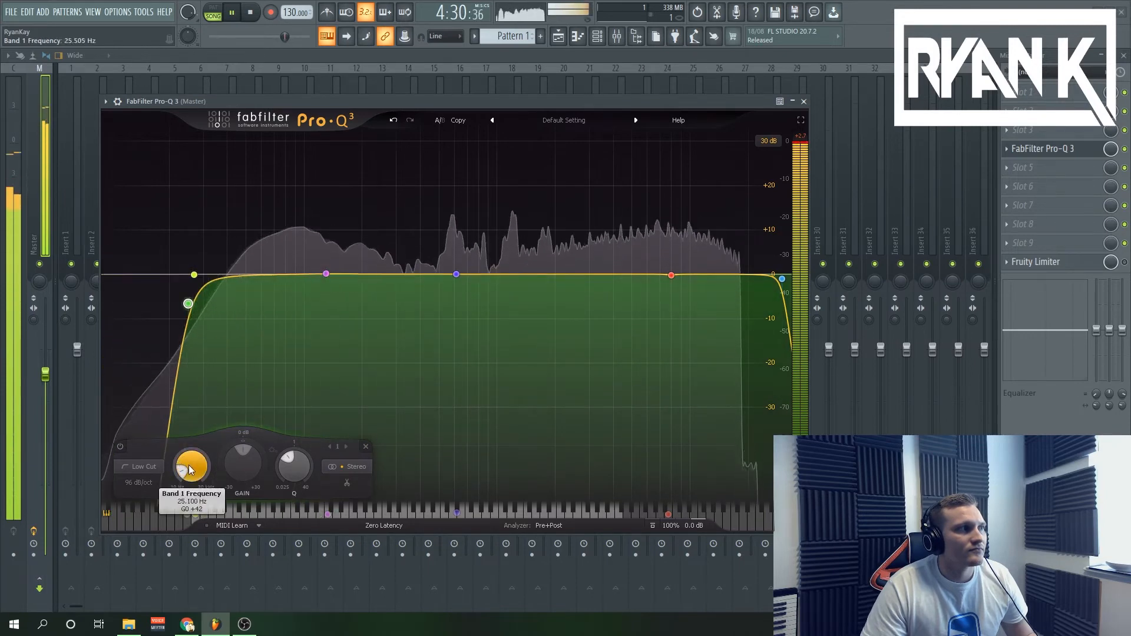
pyautogui.scroll(2, 188, 465)
pyautogui.scroll(4, 188, 465)
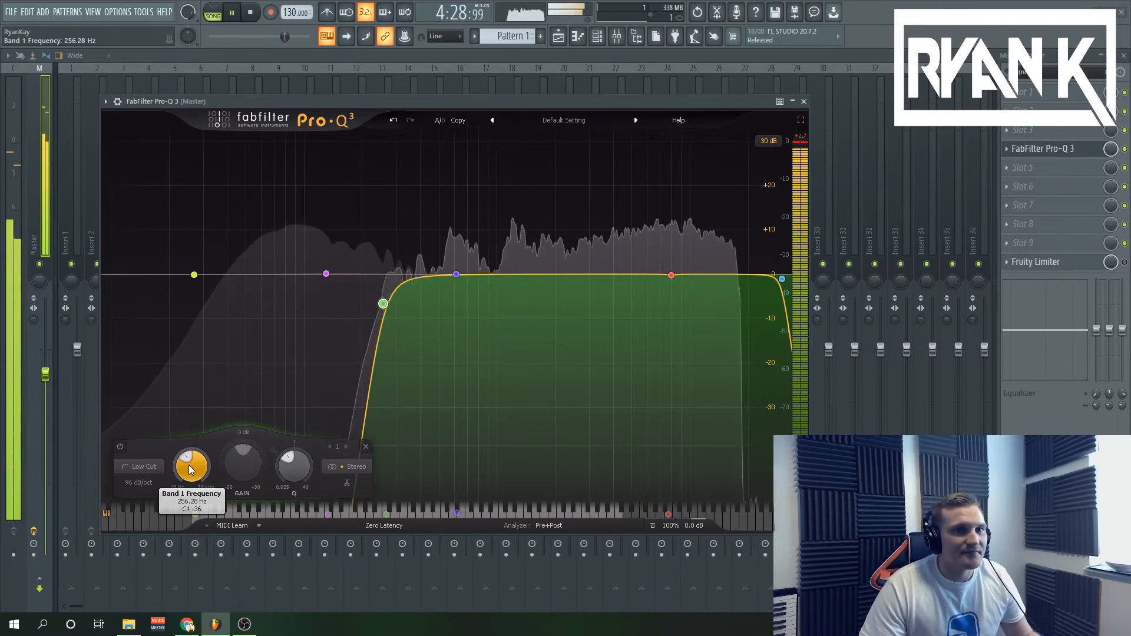
pyautogui.scroll(1, 189, 465)
pyautogui.scroll(2, 189, 464)
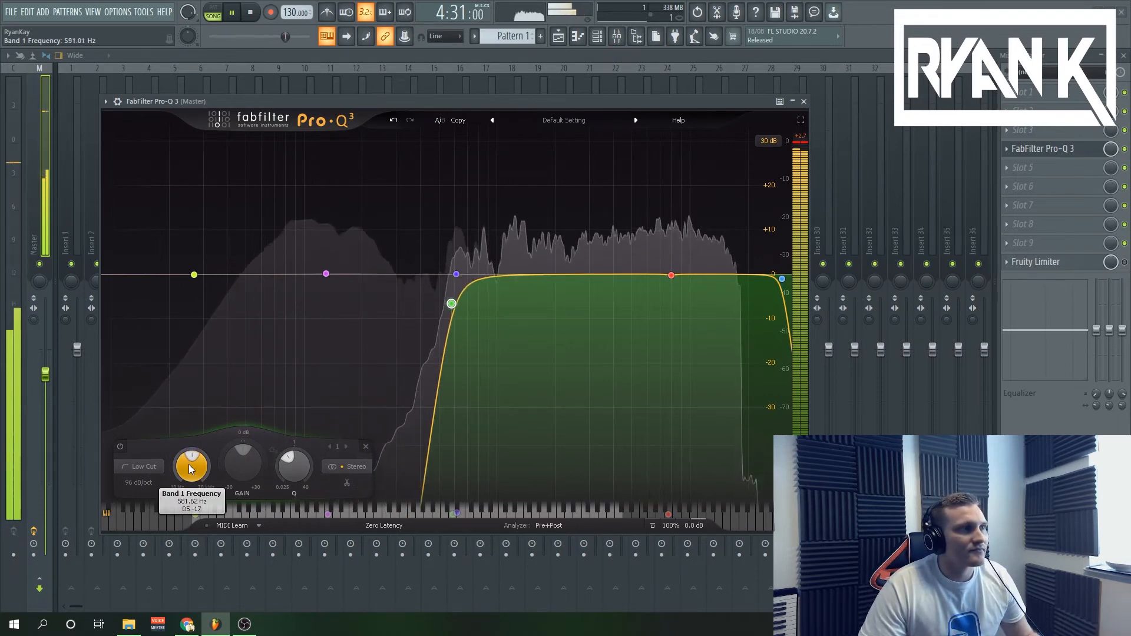
pyautogui.scroll(1, 189, 465)
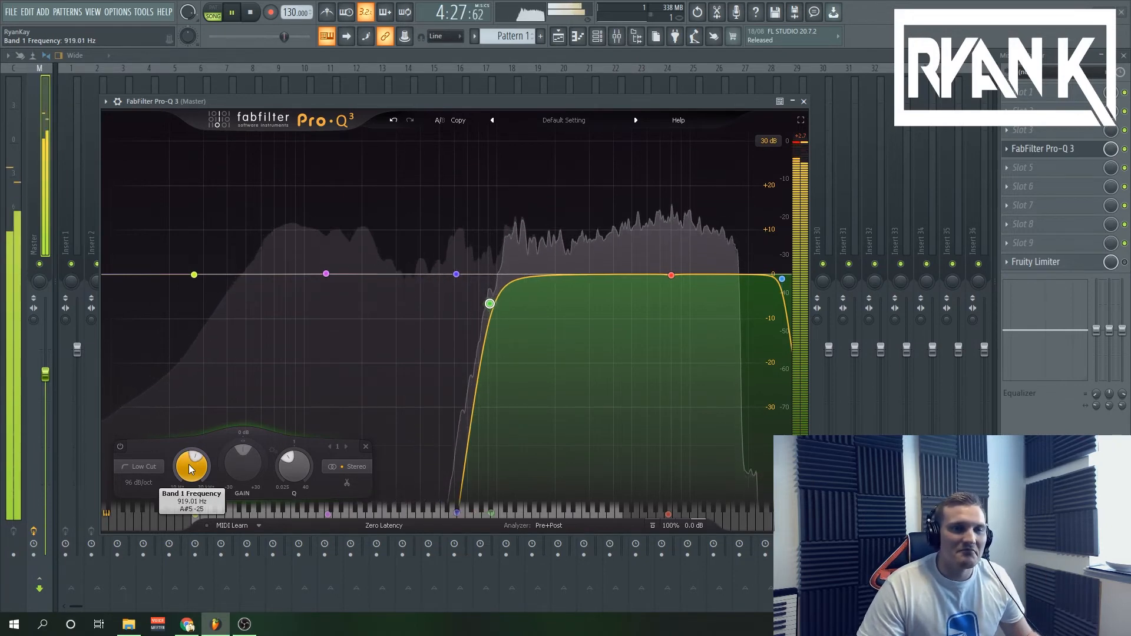
pyautogui.scroll(3, 188, 464)
pyautogui.scroll(5, 189, 464)
pyautogui.scroll(-20, 189, 464)
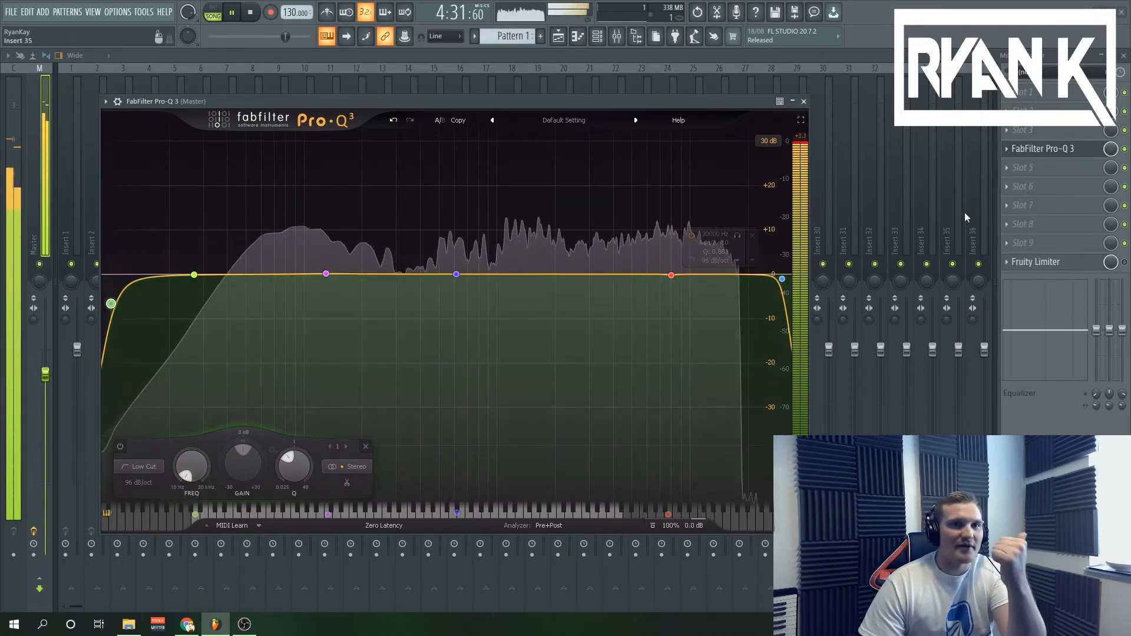
# Sweep the high cut from about 28 kHz down through 5.4 kHz, 2 kHz and 721 Hz to 454 Hz, and stop playback.
pyautogui.moveTo(783, 280); pyautogui.dragTo(777, 277)
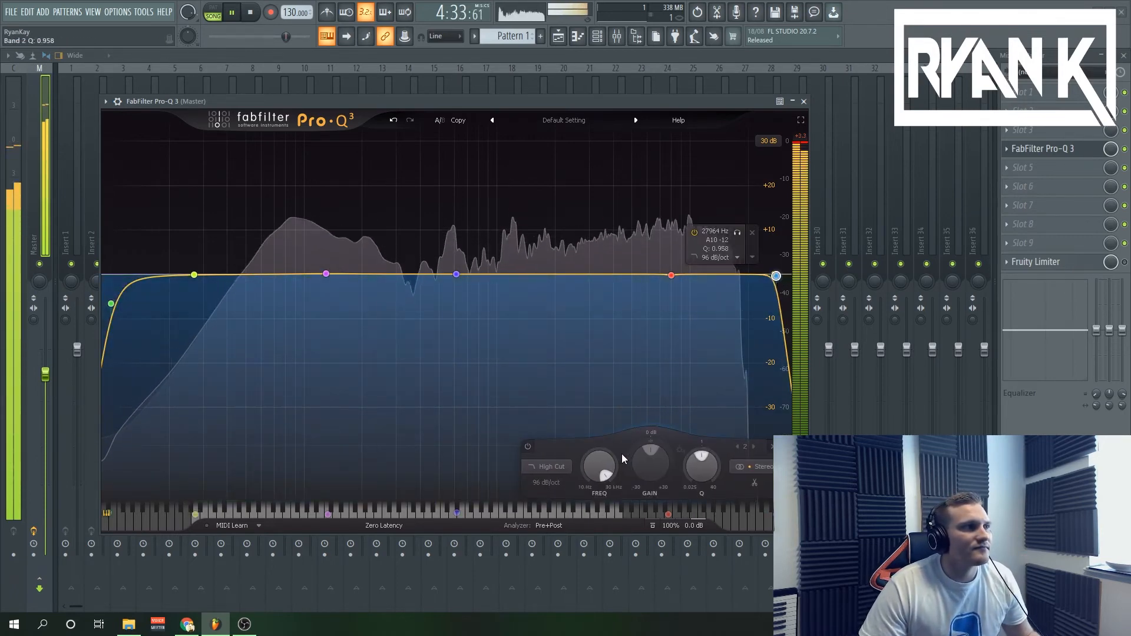
pyautogui.scroll(-15, 606, 465)
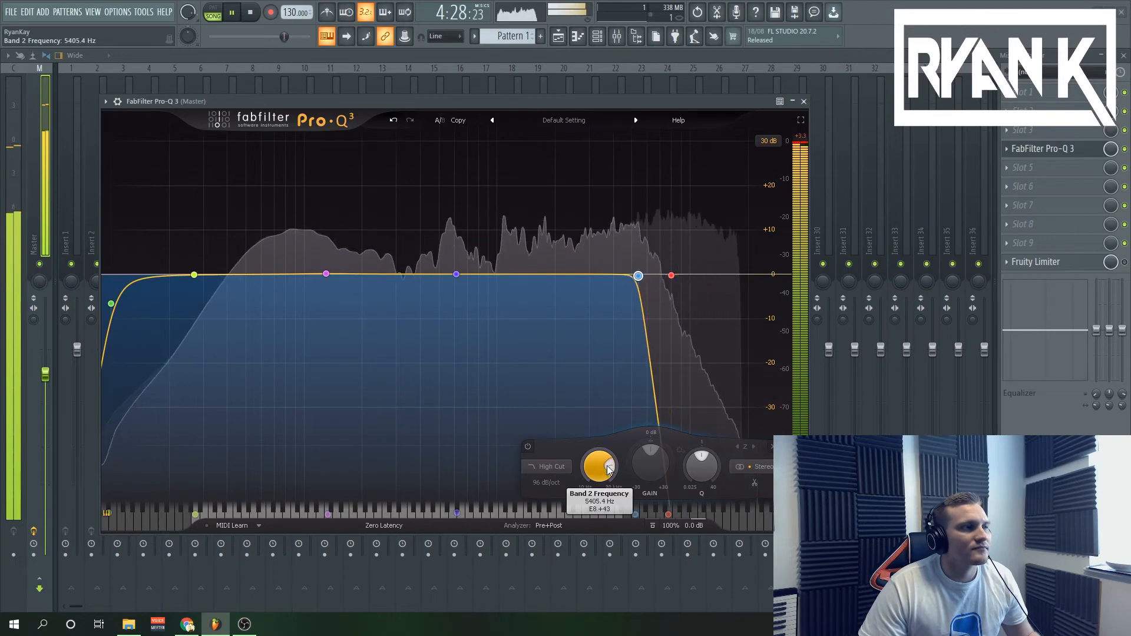
pyautogui.scroll(-9, 608, 468)
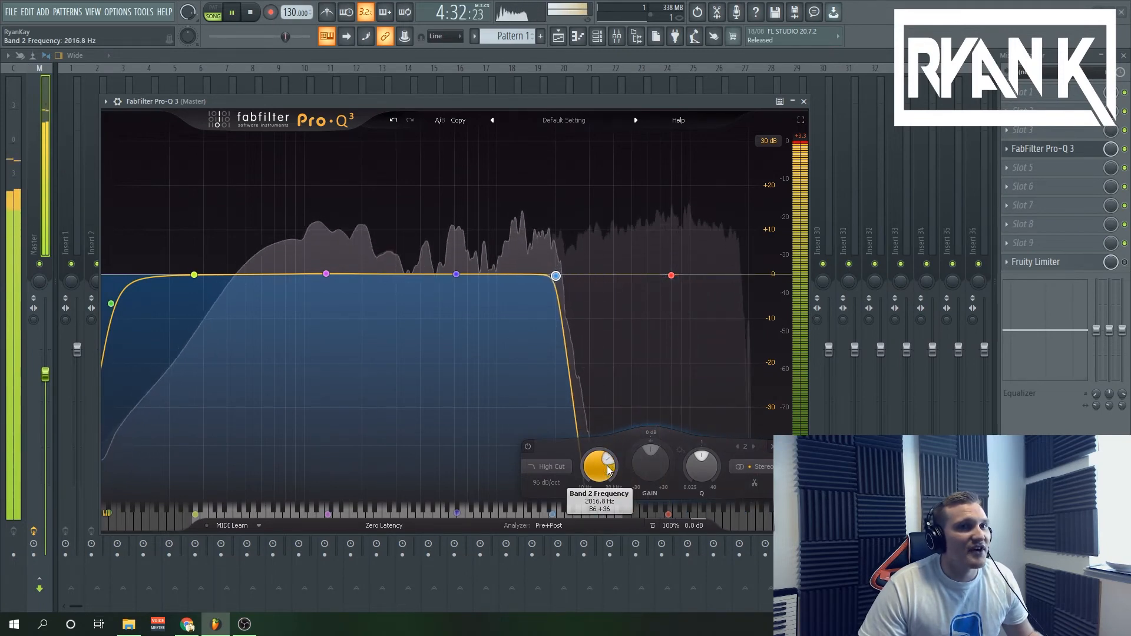
pyautogui.scroll(-4, 607, 468)
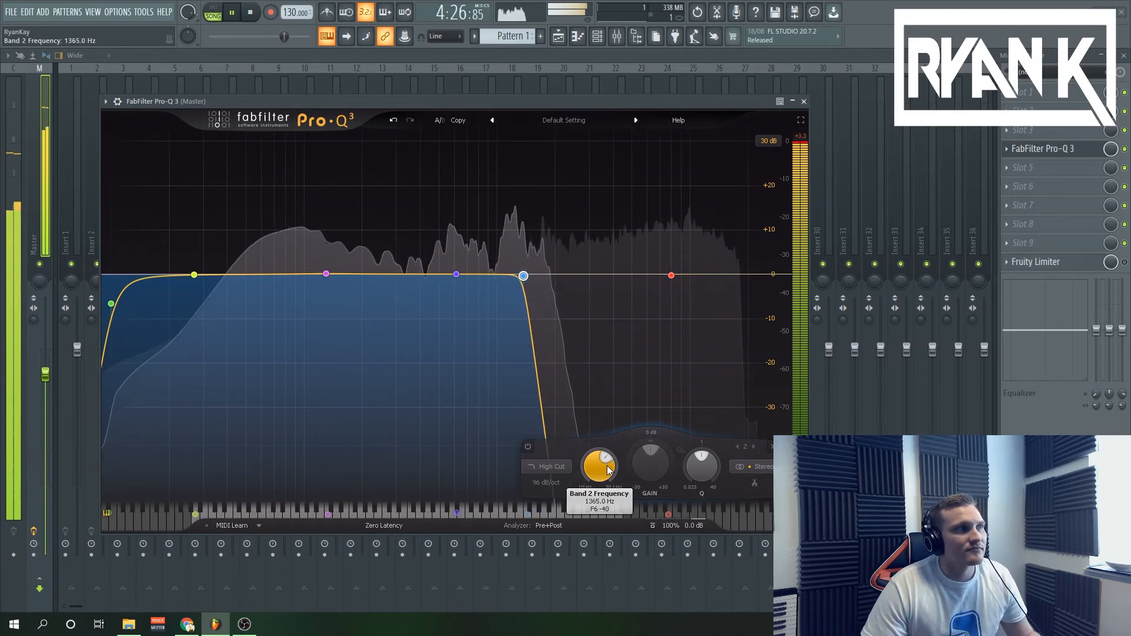
pyautogui.scroll(-3, 608, 468)
pyautogui.scroll(-3, 608, 468)
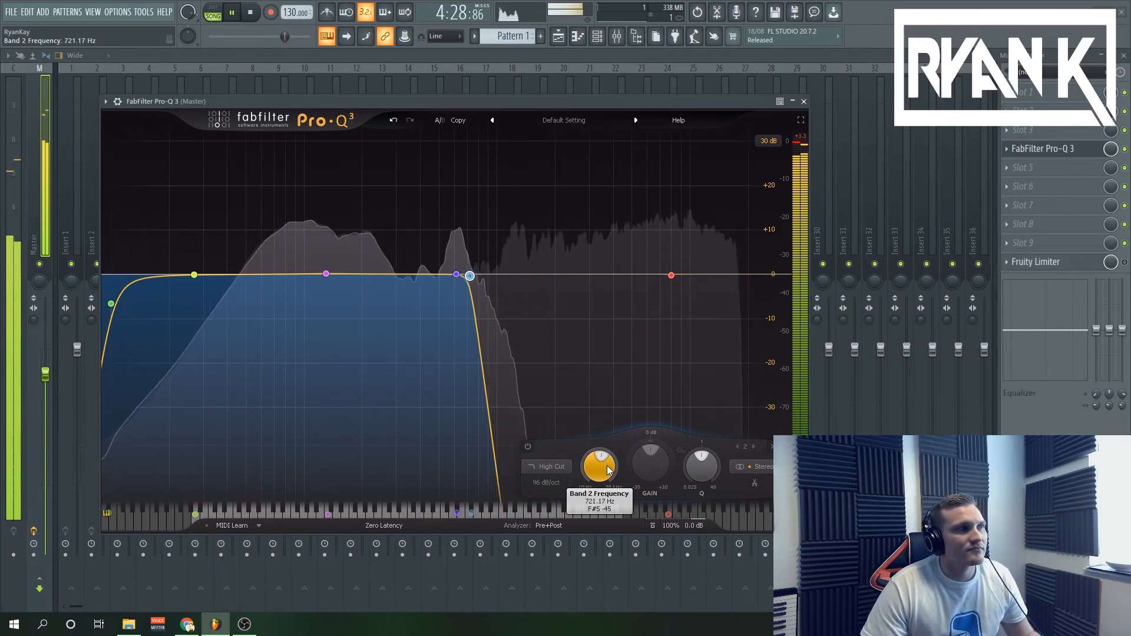
pyautogui.scroll(-3, 608, 468)
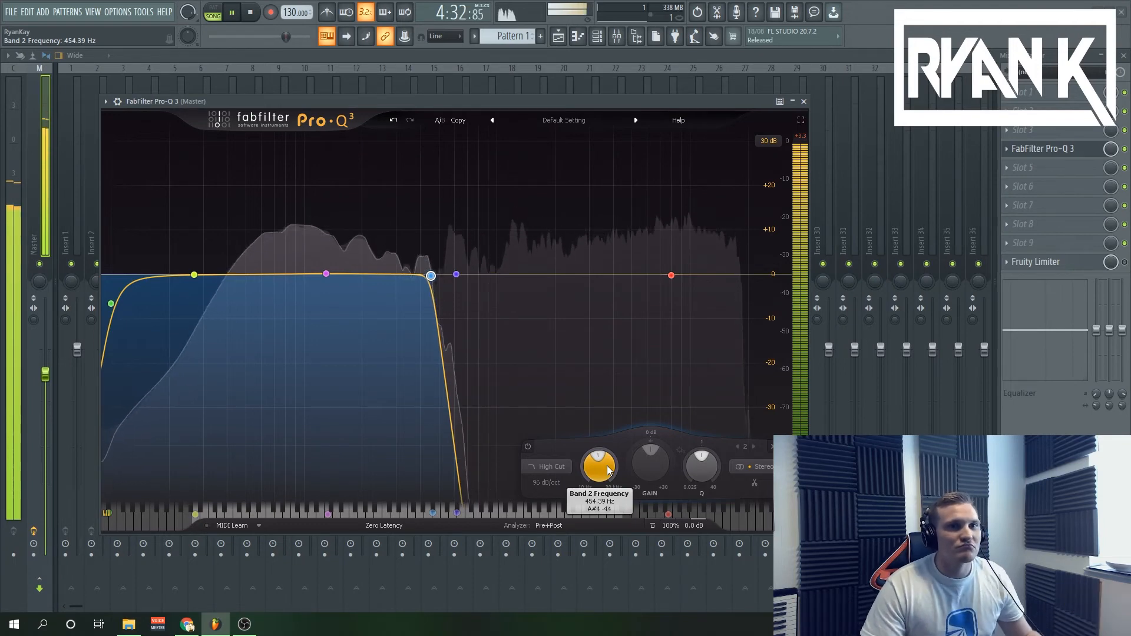
pyautogui.click(250, 13)
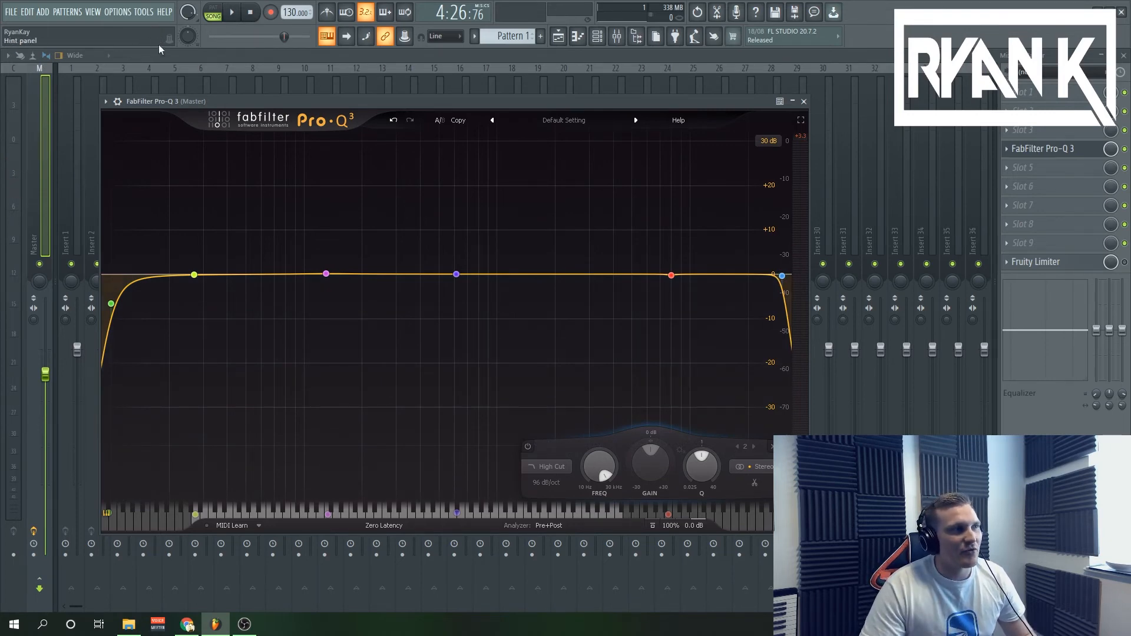
# While the loop plays, cut the 615 Hz bell band by 30 dB with a Q of about 9.9, and reopen the EQ.
pyautogui.press('space')
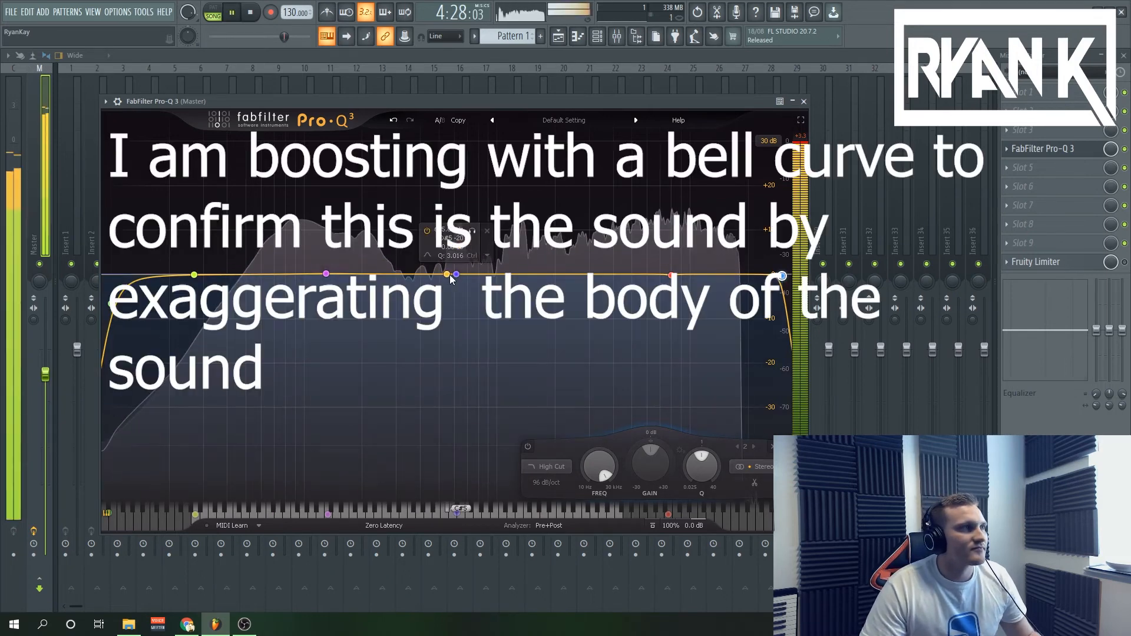
pyautogui.moveTo(451, 275)
pyautogui.mouseDown()
pyautogui.moveTo(453, 172)
pyautogui.moveTo(456, 277)
pyautogui.mouseUp()
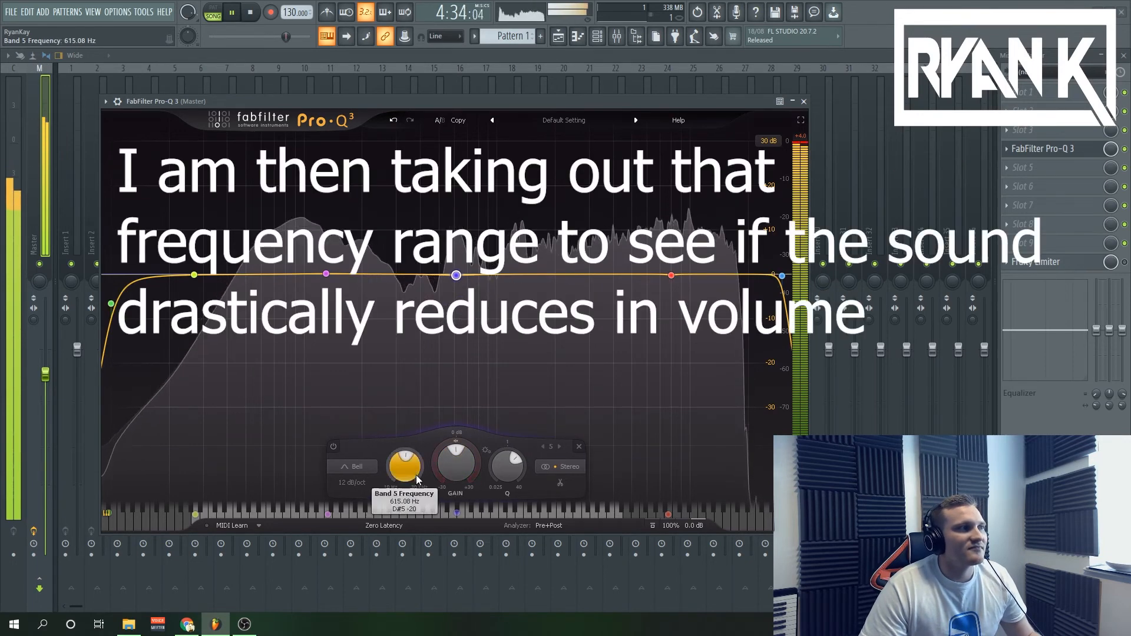
pyautogui.scroll(-15, 455, 471)
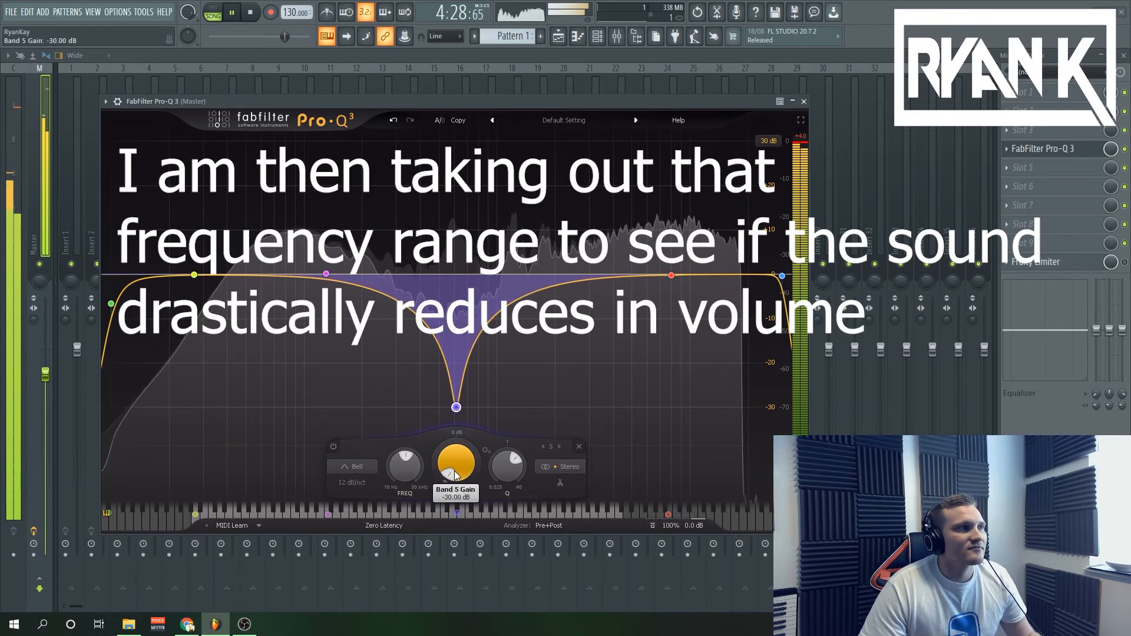
pyautogui.scroll(5, 507, 465)
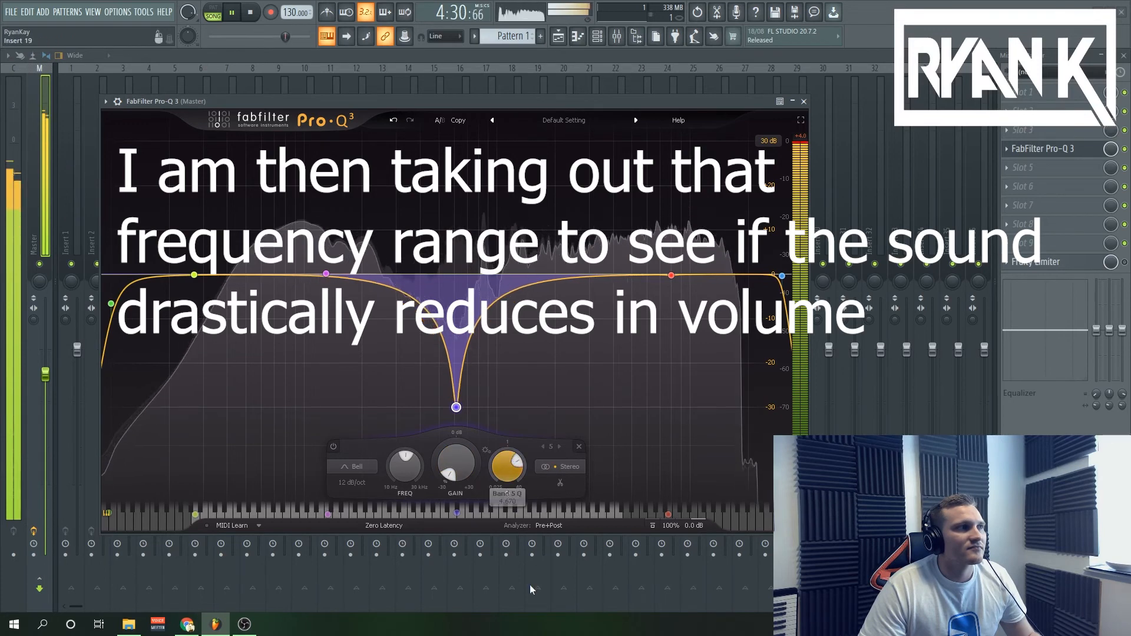
pyautogui.scroll(5, 507, 465)
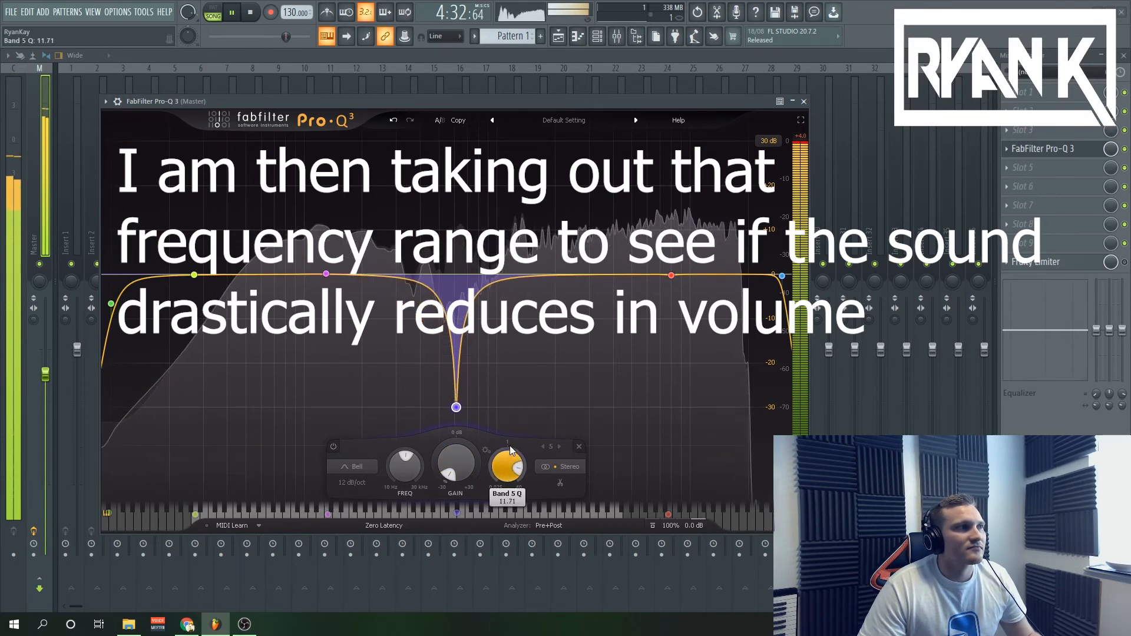
pyautogui.scroll(-1, 510, 450)
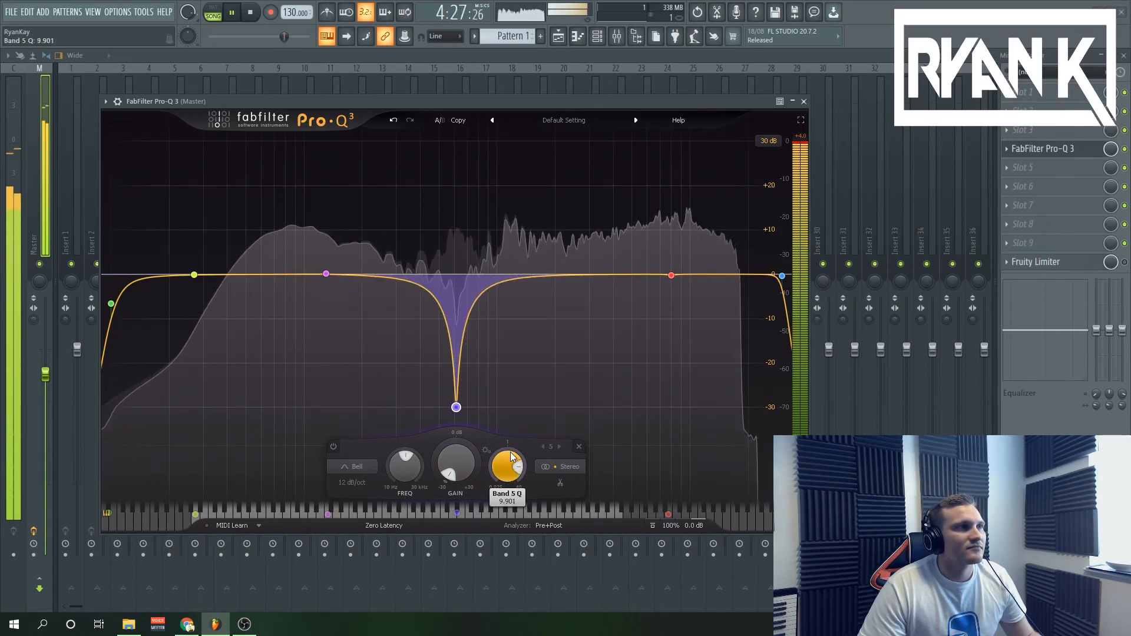
pyautogui.click(1125, 150)
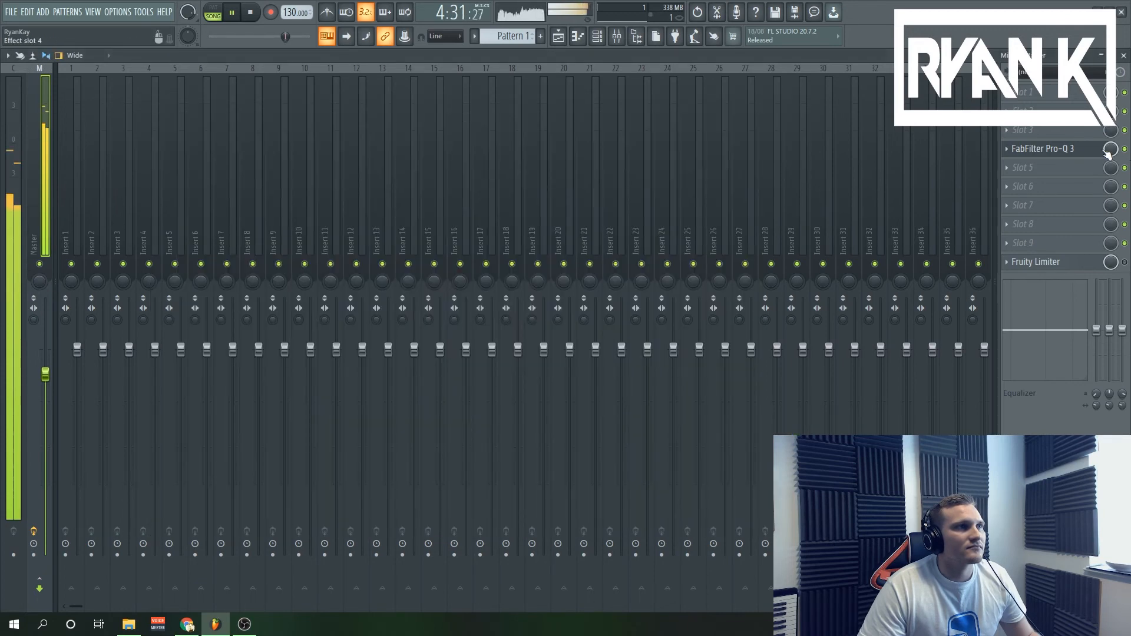
pyautogui.click(1096, 155)
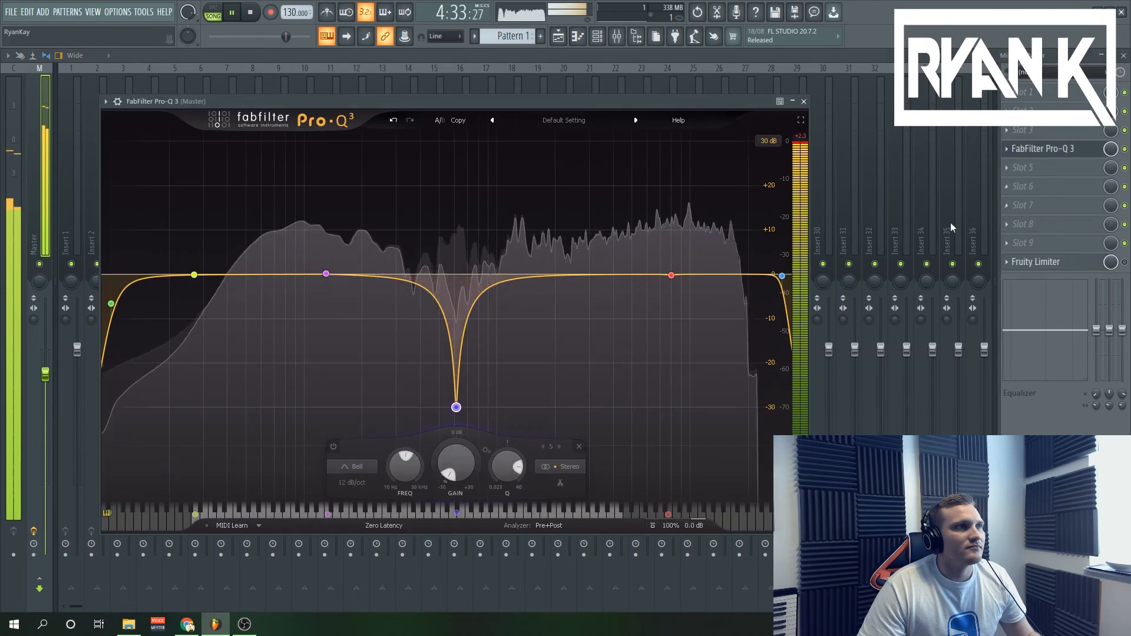
# Add a bell band at about 360 Hz with a 1.73 dB boost, and replay the loop briefly to audition it.
pyautogui.click(411, 265)
pyautogui.moveTo(412, 275); pyautogui.dragTo(411, 277)
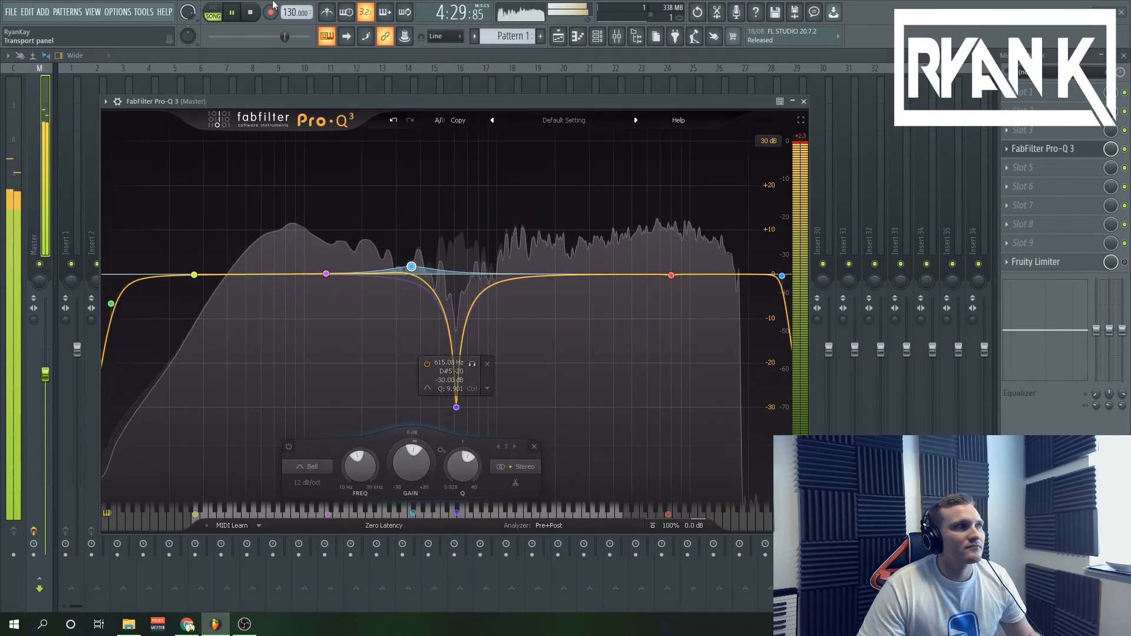
pyautogui.click(251, 12)
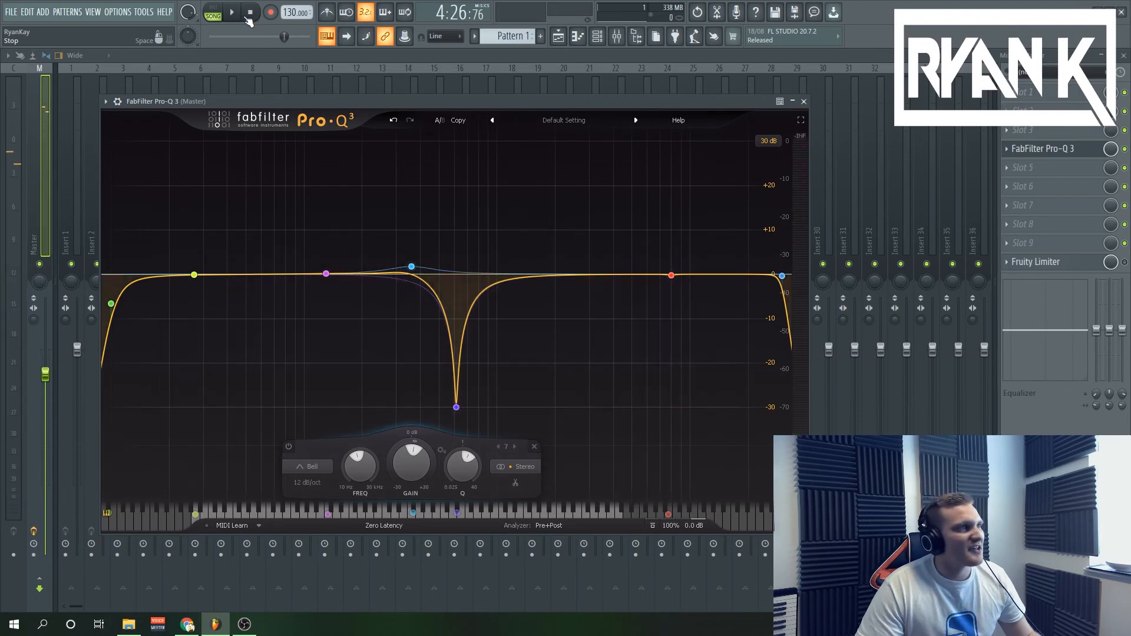
pyautogui.press('space')
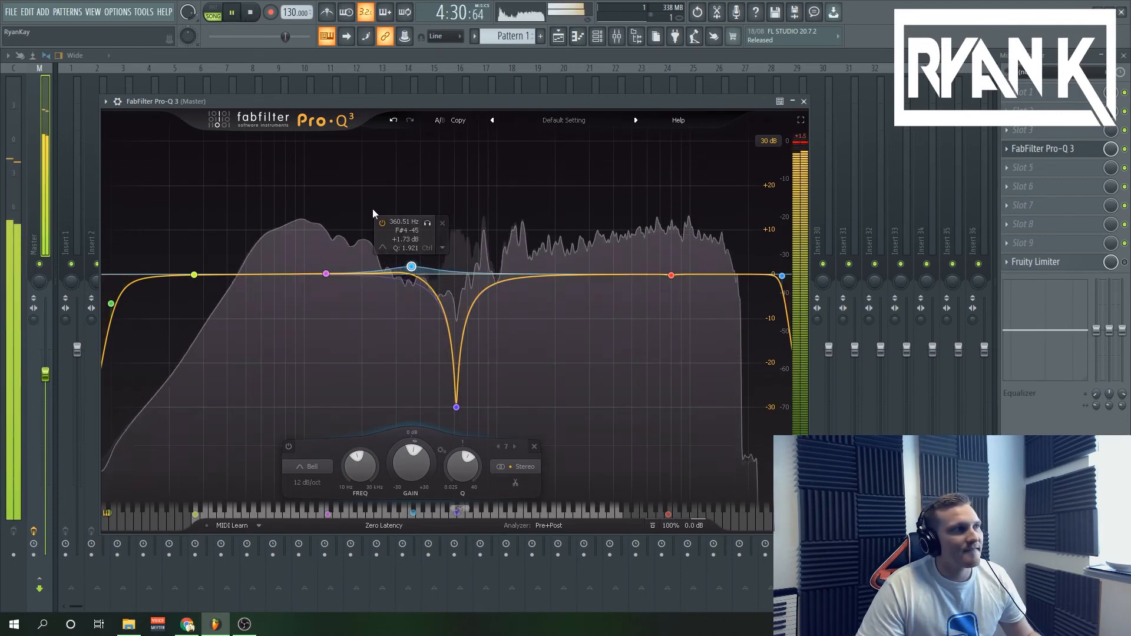
pyautogui.click(255, 16)
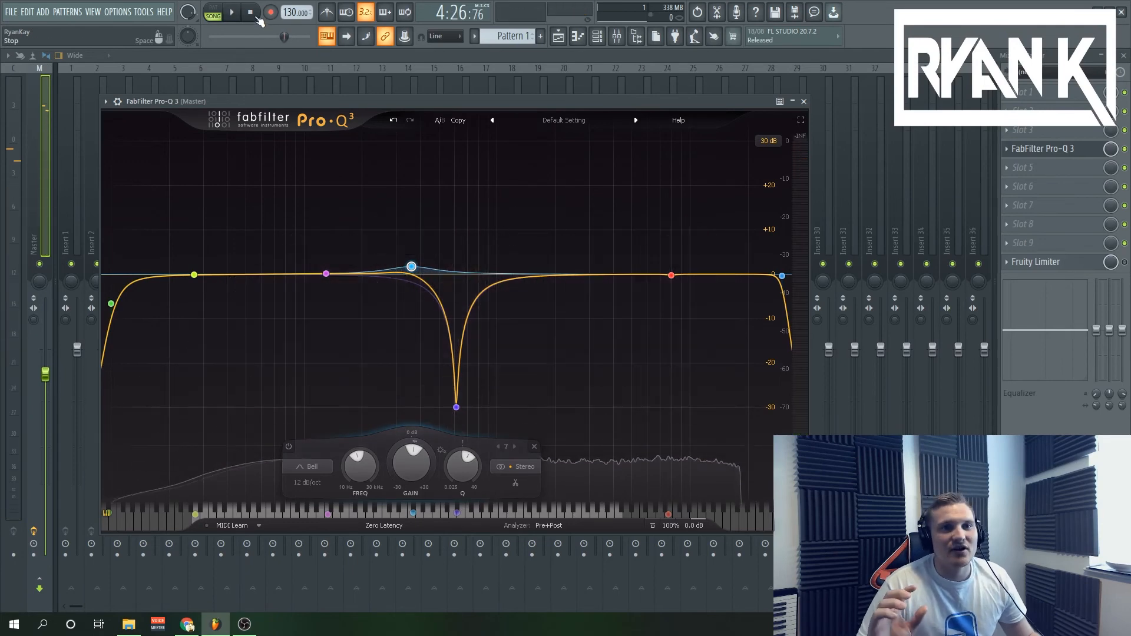